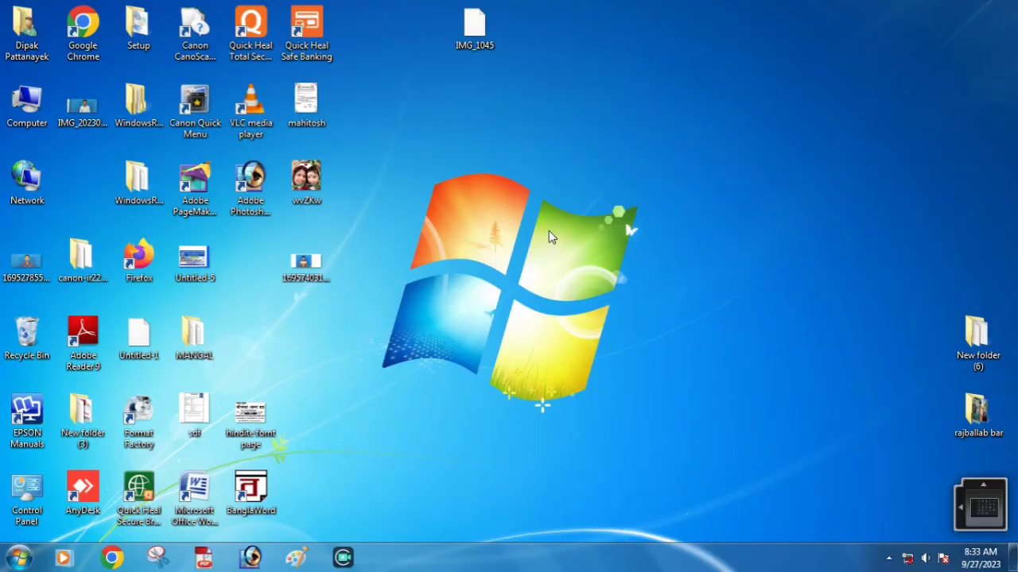
Step: Launch Photoshop and open the shirtless portrait 1695740312027.jpg
left_click(251, 557)
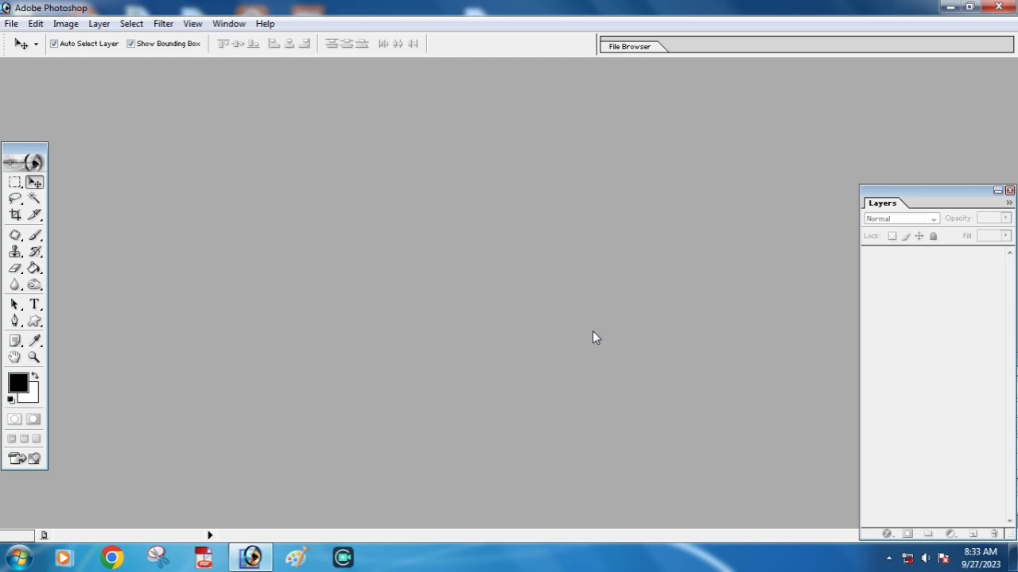
double_click(541, 252)
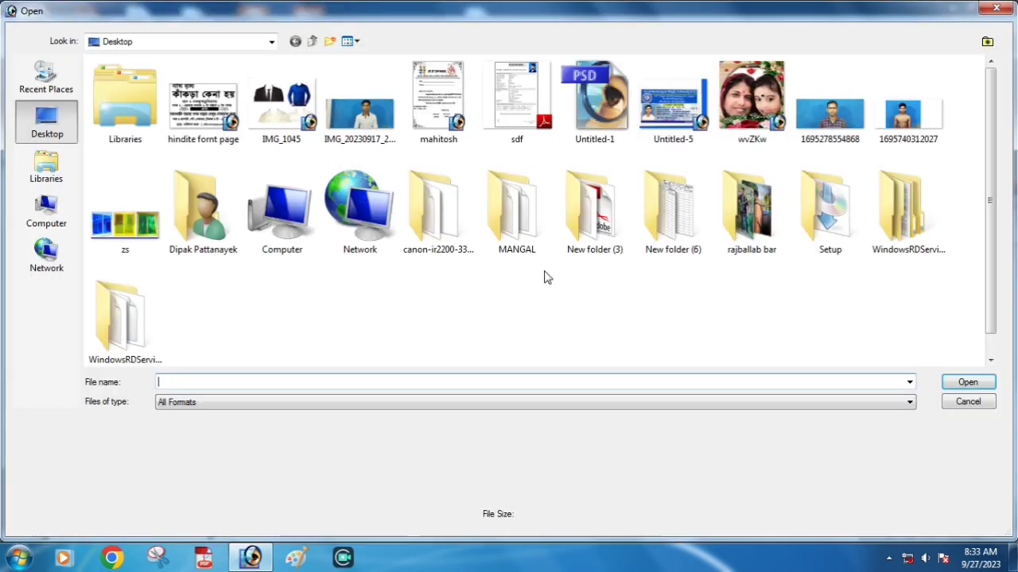
double_click(910, 120)
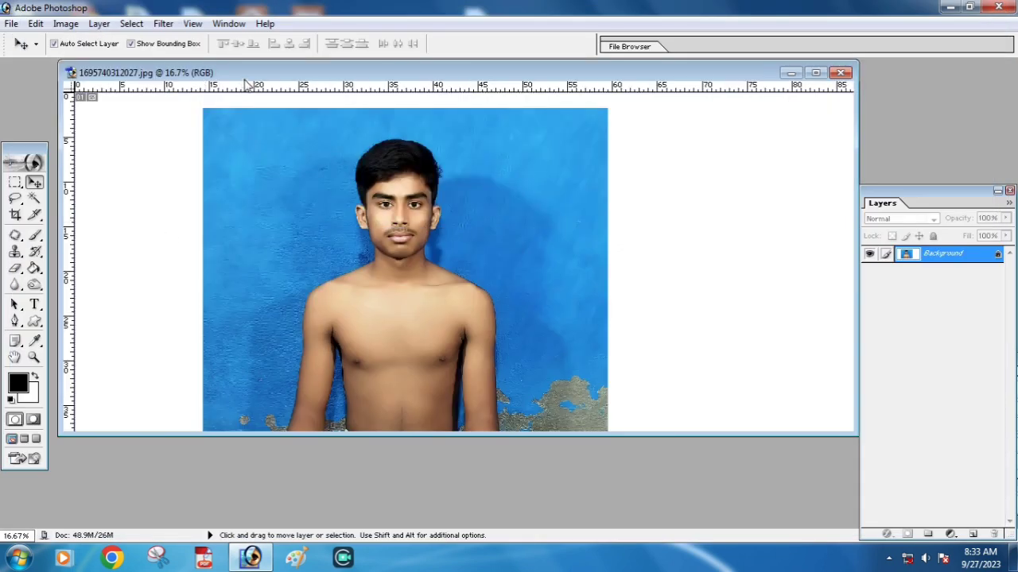
left_click_drag(247, 76, 388, 81)
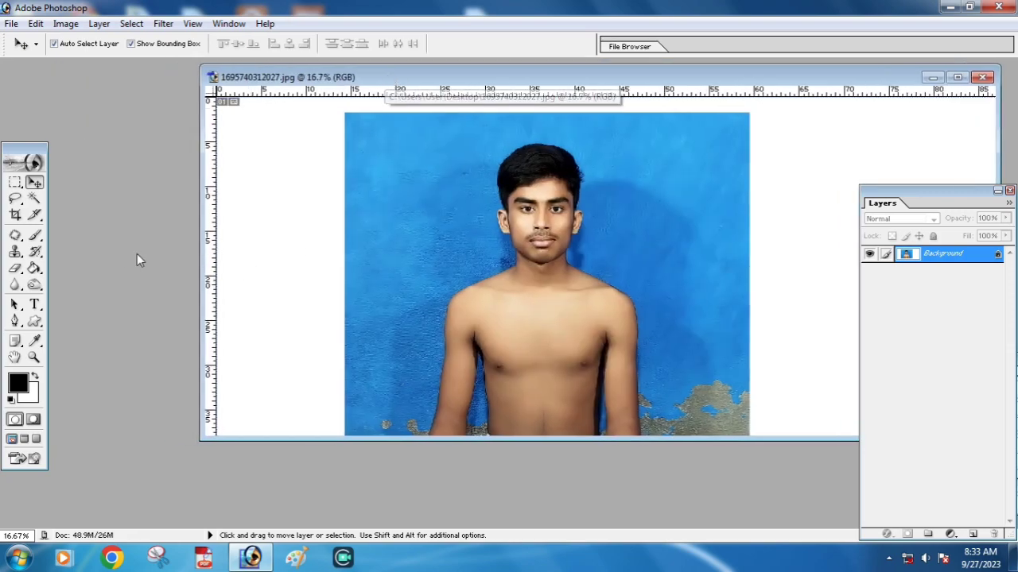
Step: Open the IMG_1045.psd clothing template from the Desktop
double_click(124, 254)
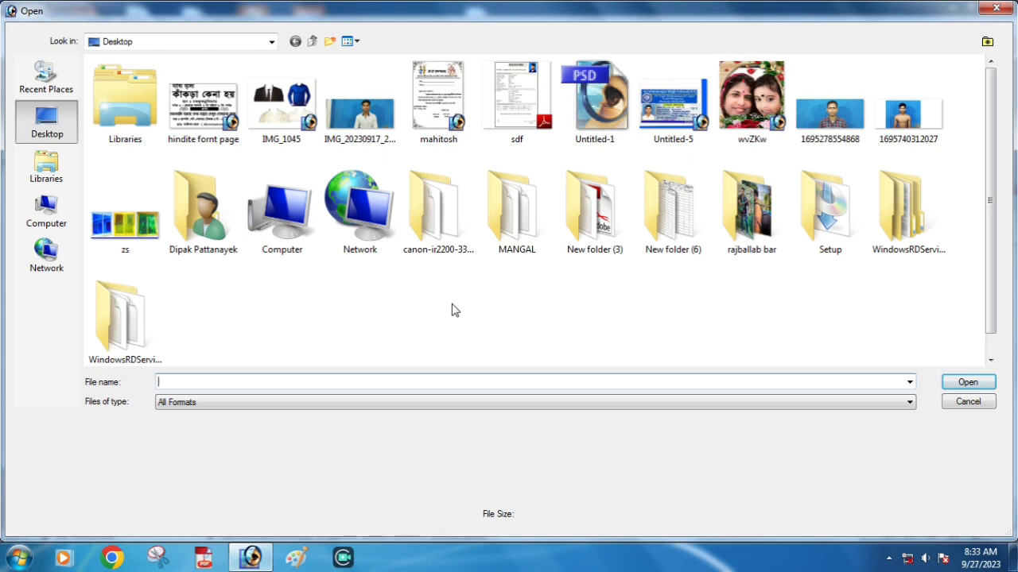
double_click(286, 121)
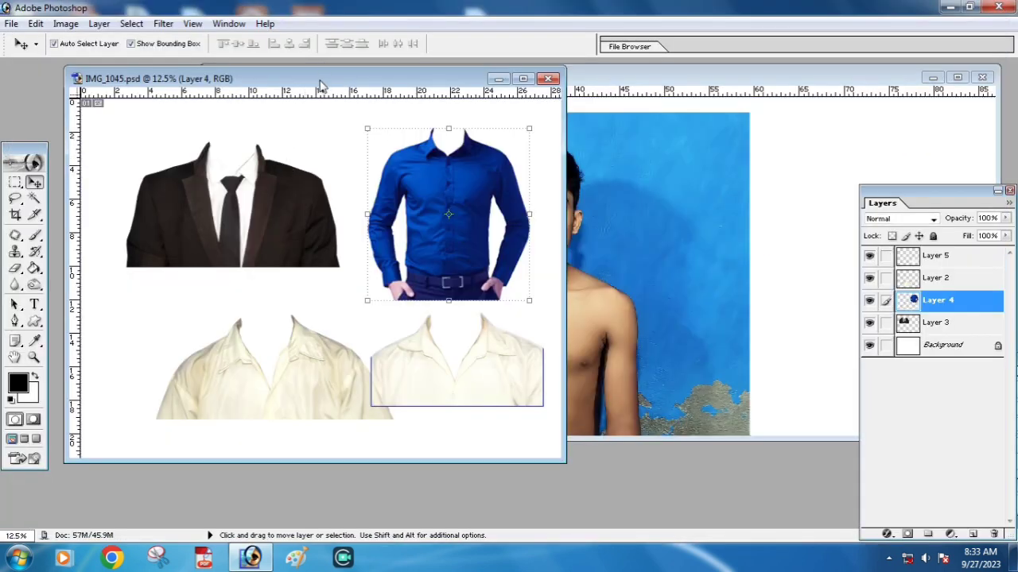
left_click_drag(322, 84, 256, 74)
Step: Inspect the template's suit and blue shirt layers, nudging the blue shirt slightly
left_click(183, 208)
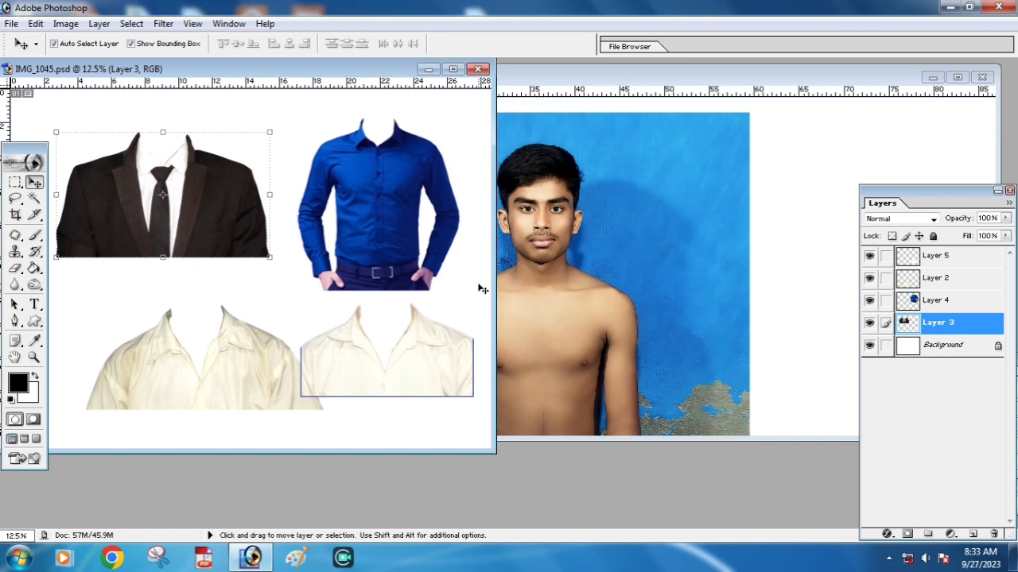
left_click(480, 290)
left_click_drag(379, 75, 489, 99)
left_click(336, 225)
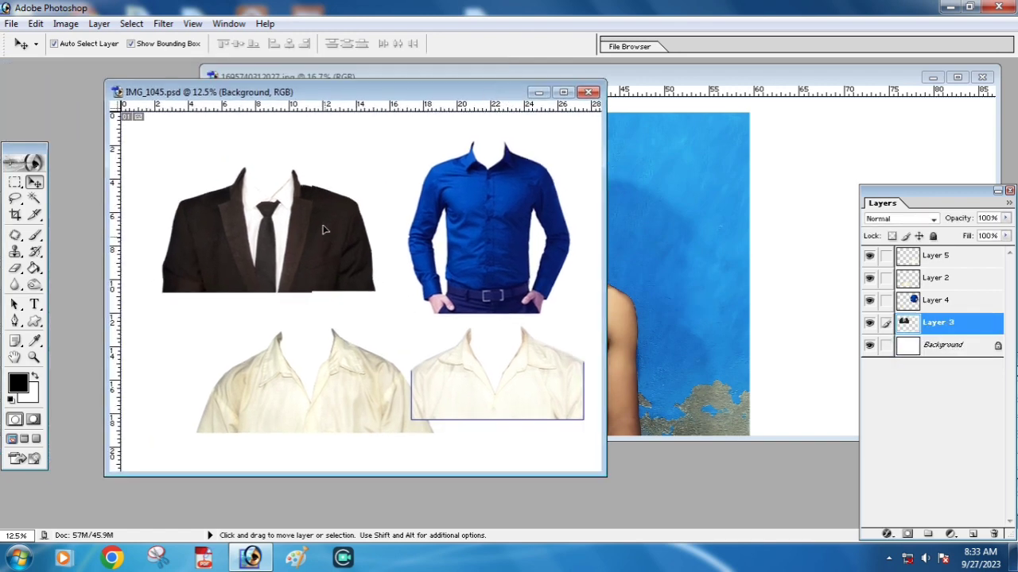
left_click(515, 234)
left_click_drag(516, 235, 512, 232)
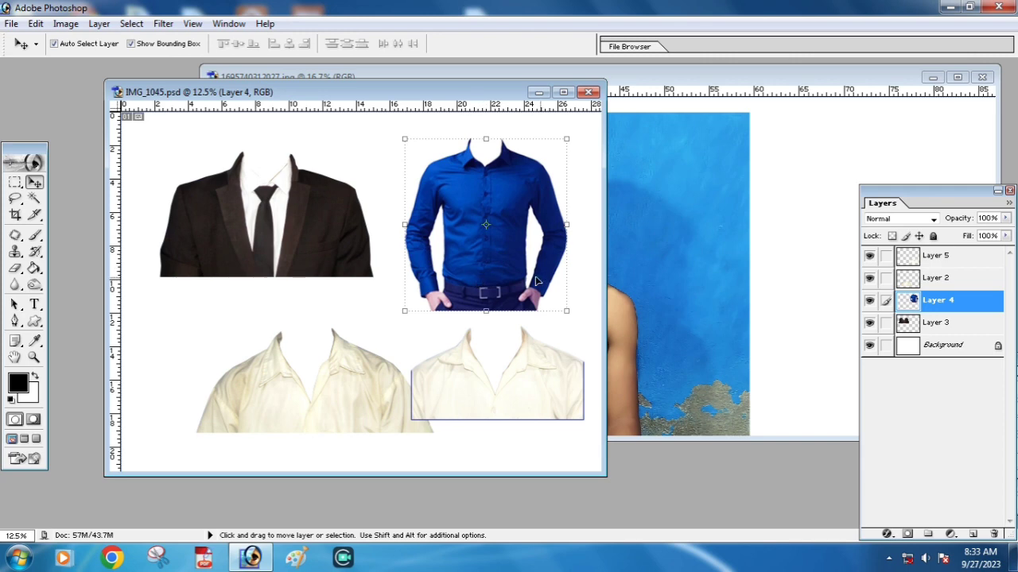
left_click_drag(366, 95, 379, 93)
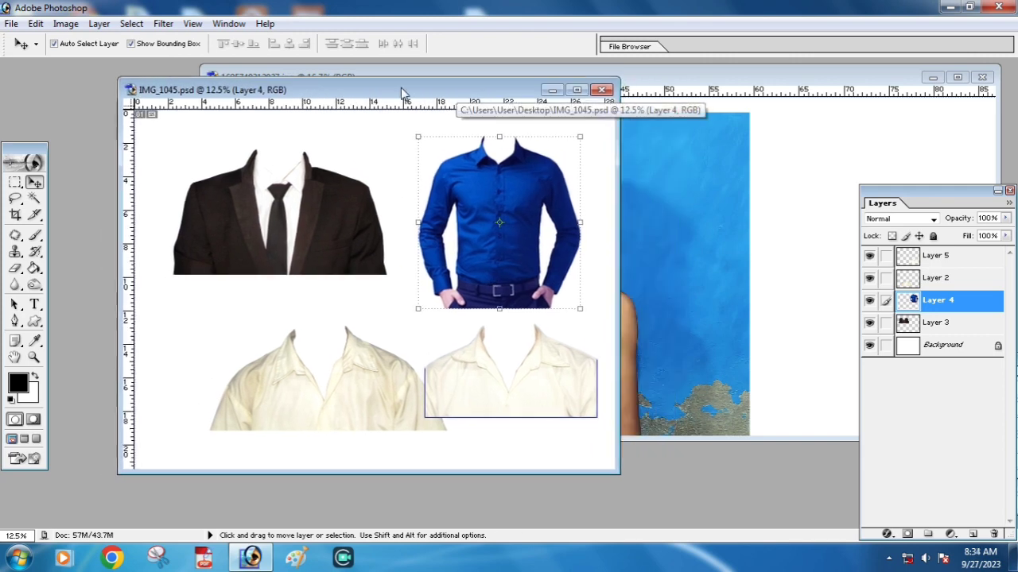
Step: Go through the suit, blue shirt and both cream shirt layers, moving the left cream shirt
left_click(271, 251)
left_click(524, 234)
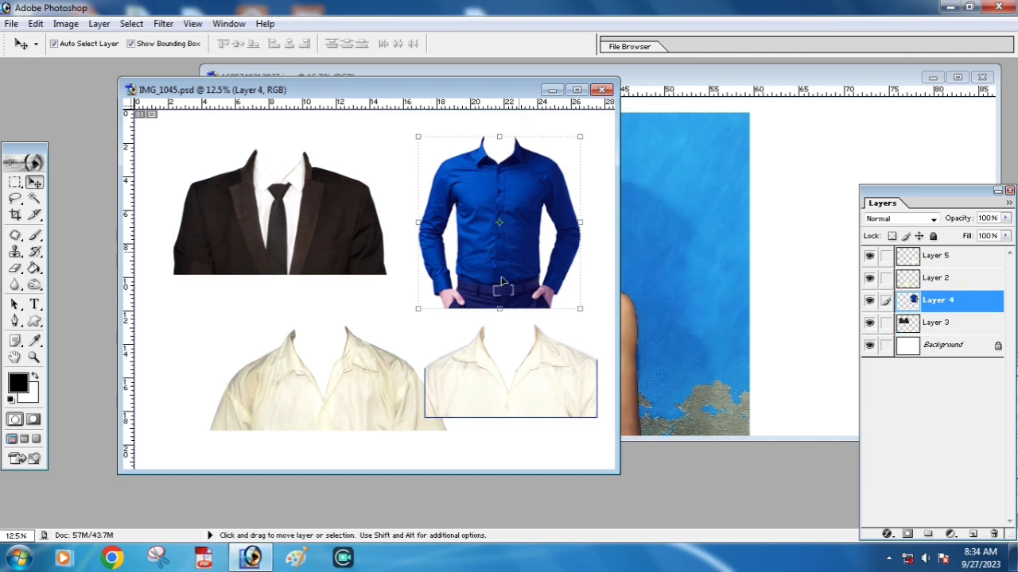
left_click(300, 371)
left_click(492, 380)
left_click_drag(343, 402, 294, 391)
left_click(463, 390)
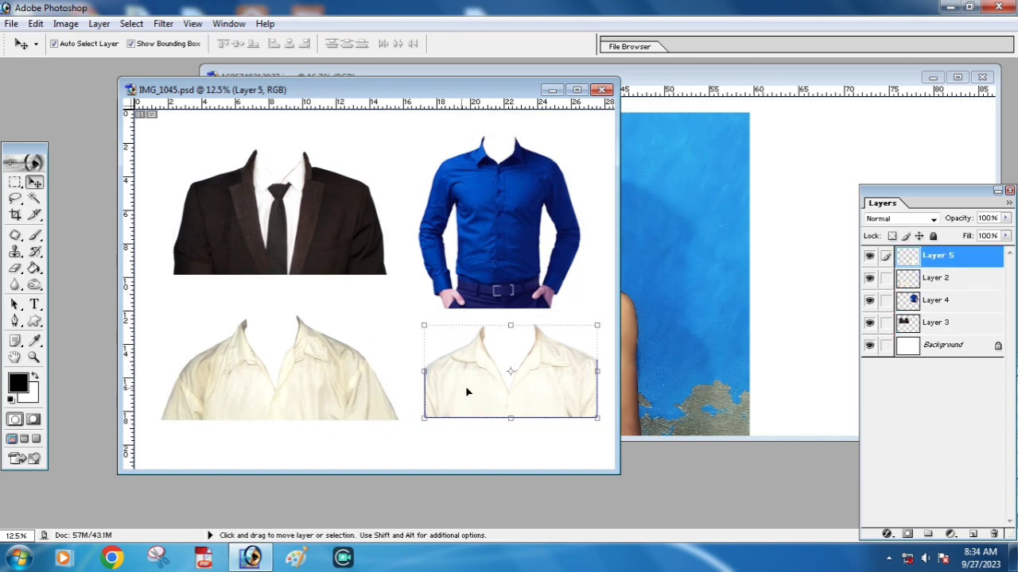
left_click(478, 217)
left_click(318, 203)
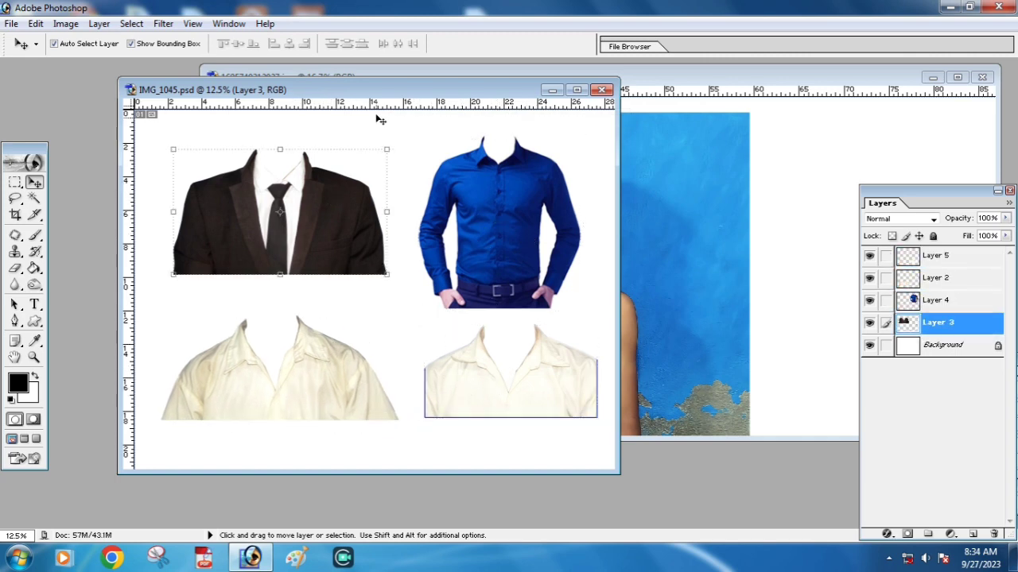
left_click_drag(380, 89, 386, 103)
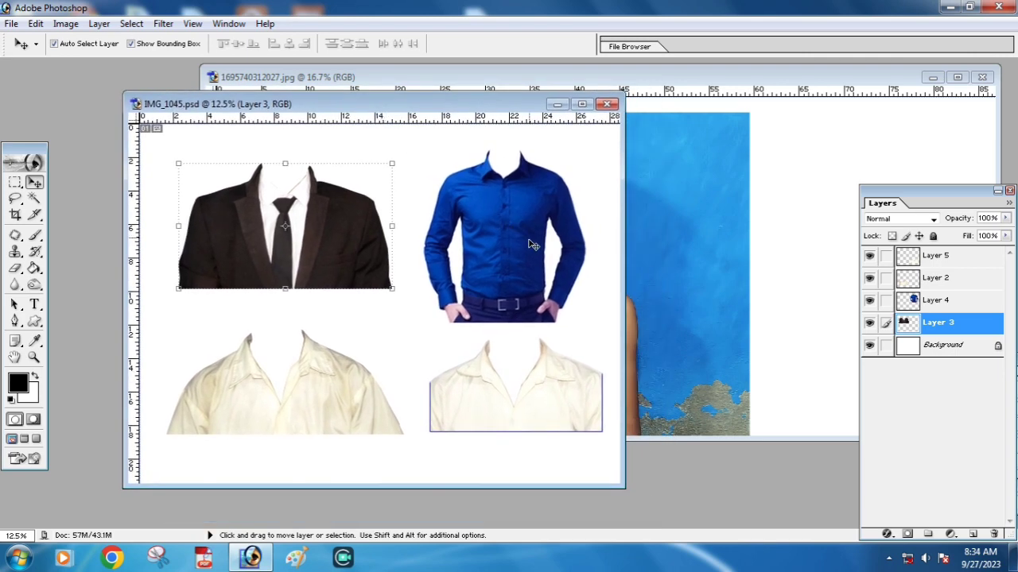
Step: Switch between the template and the portrait, then bring up the Open dialog
left_click(532, 245)
left_click(666, 245)
left_click(179, 230)
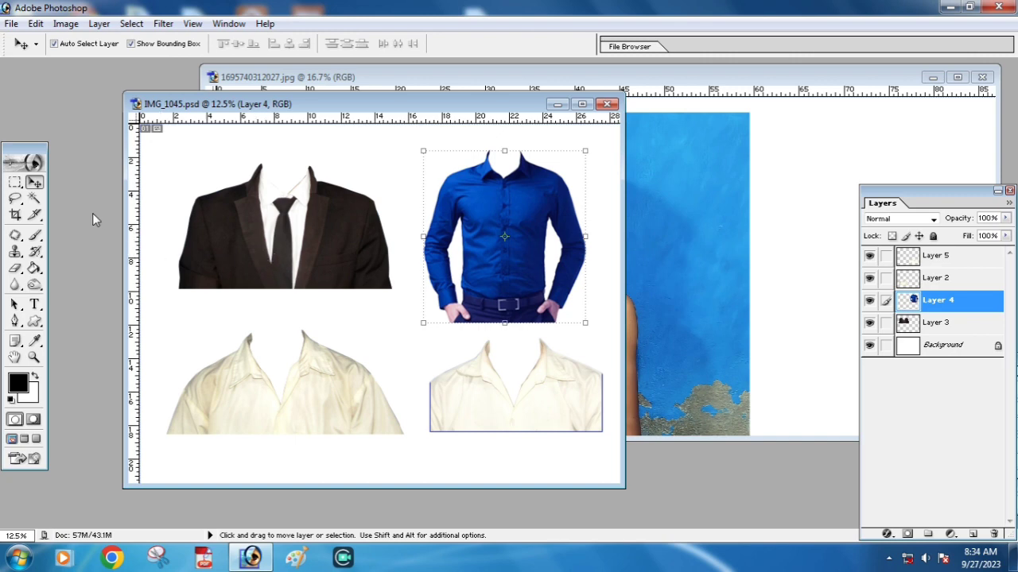
key("ctrl+o")
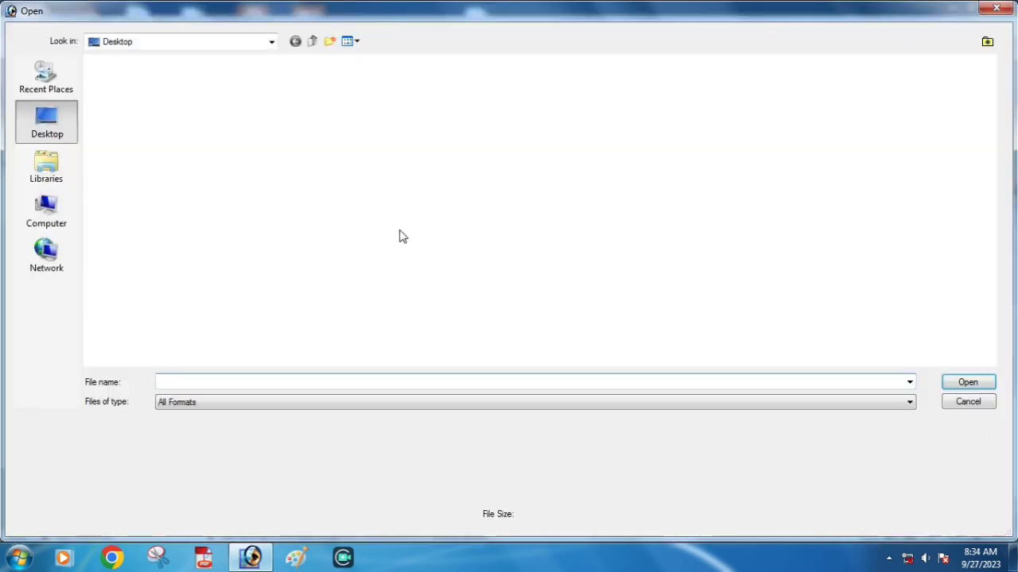
Step: Open IMG_20230917_205500.jpg and maximize its window
double_click(359, 113)
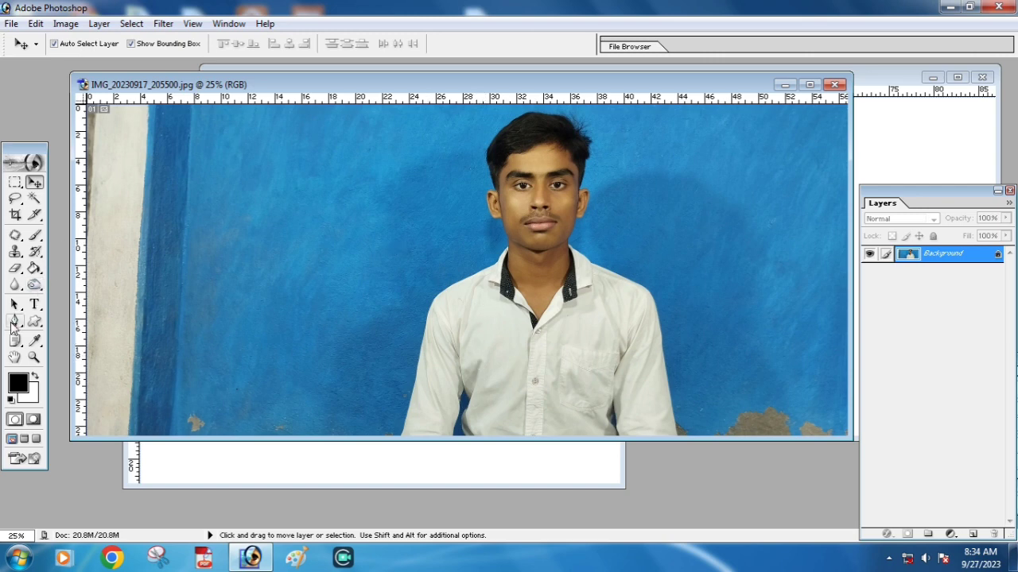
left_click(13, 322)
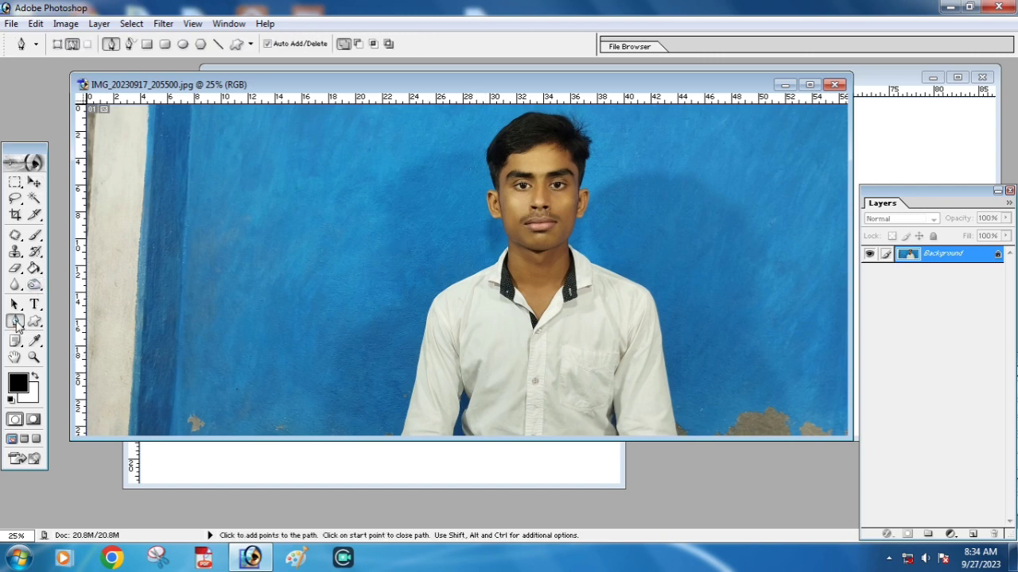
left_click(34, 358)
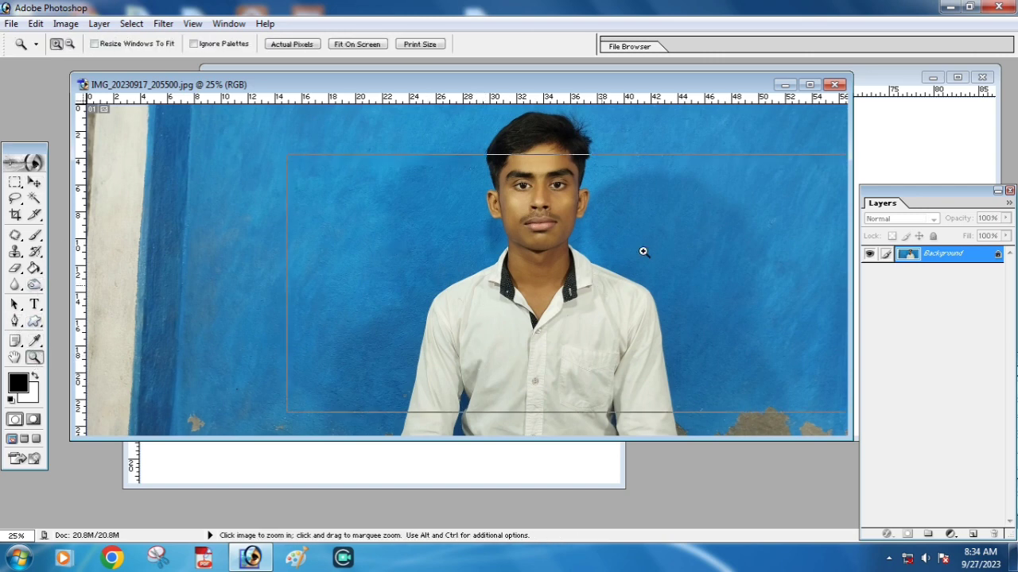
left_click(644, 252)
double_click(812, 89)
Step: Zoom to 50% around the face and shirt, with the Pen tool ready
left_click(636, 231)
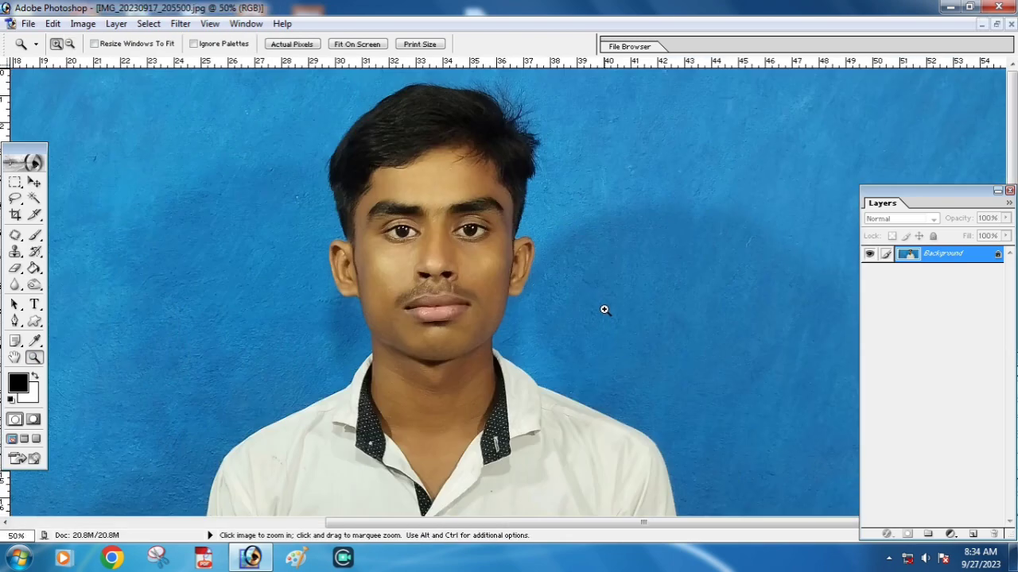
scroll(604, 309, "down", 1)
scroll(313, 357, "down", 1)
left_click(14, 321)
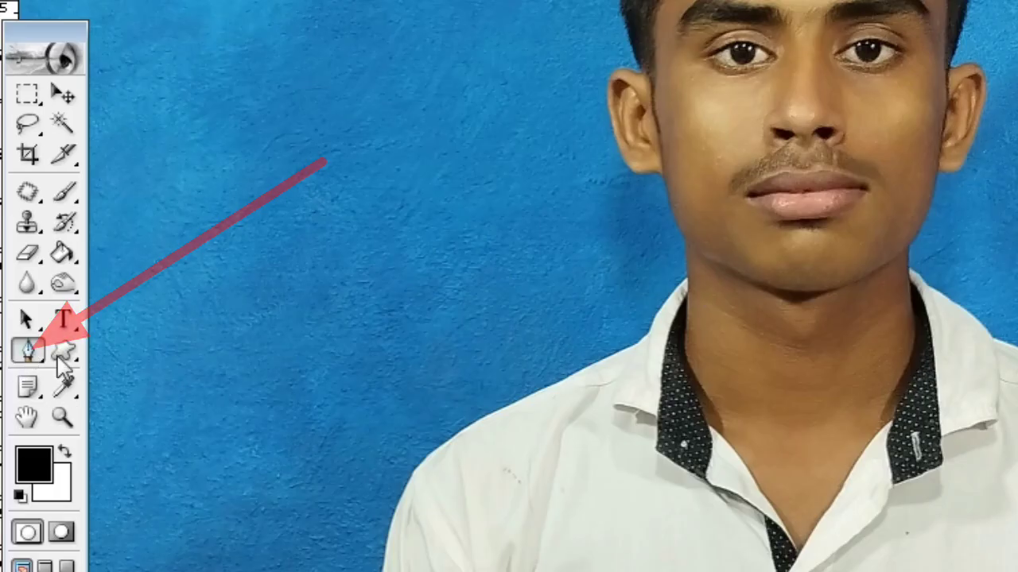
scroll(294, 439, "down", 2)
Step: Trace the white shirt's left side, from sleeve edge up to the neck, with the Pen
scroll(293, 438, "down", 1)
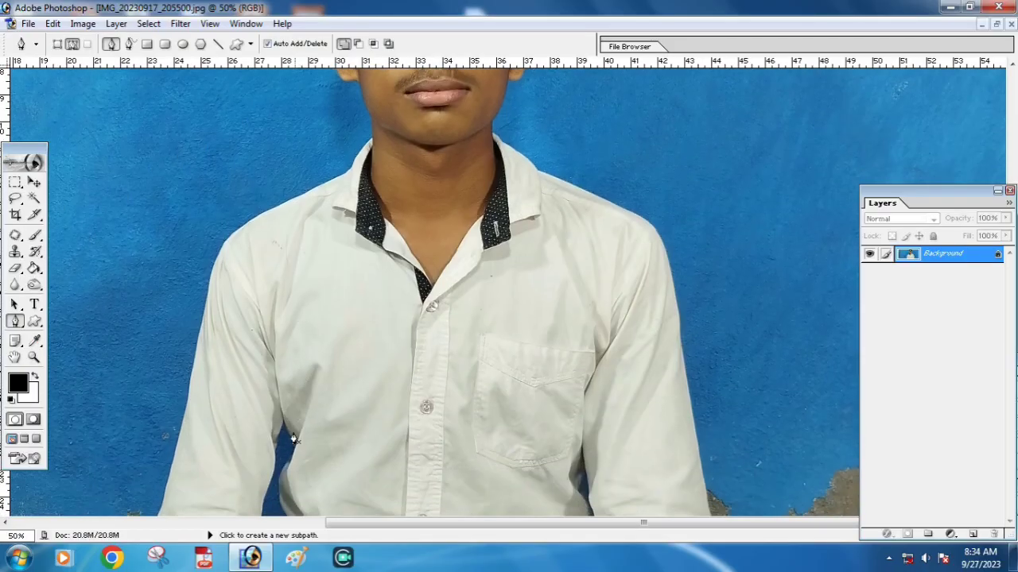
left_click(161, 506)
left_click(171, 483)
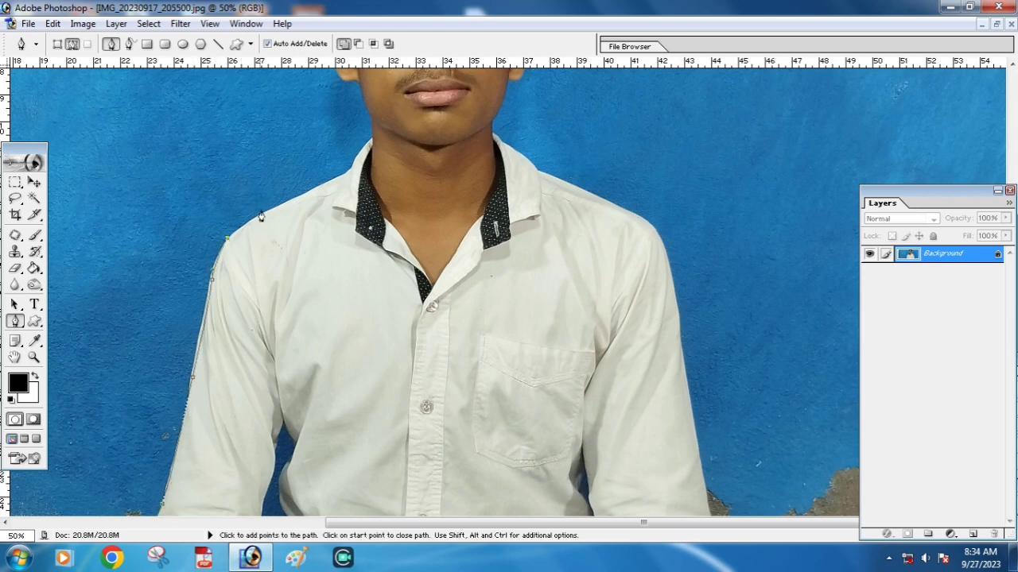
left_click(267, 209)
left_click(328, 182)
left_click(352, 169)
left_click(370, 142)
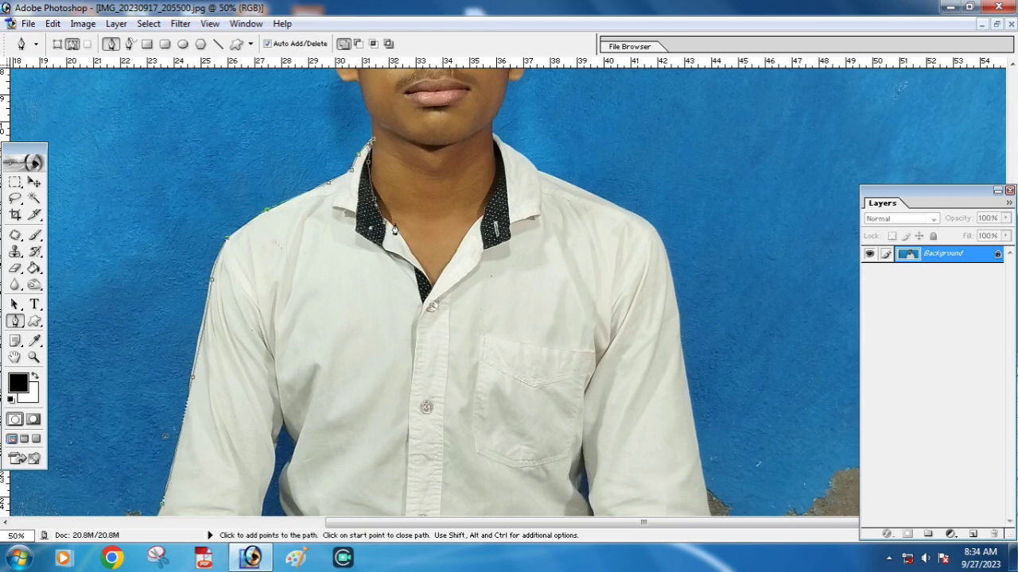
Step: Continue the path across the neckline and down the right side, closing it
left_click(495, 137)
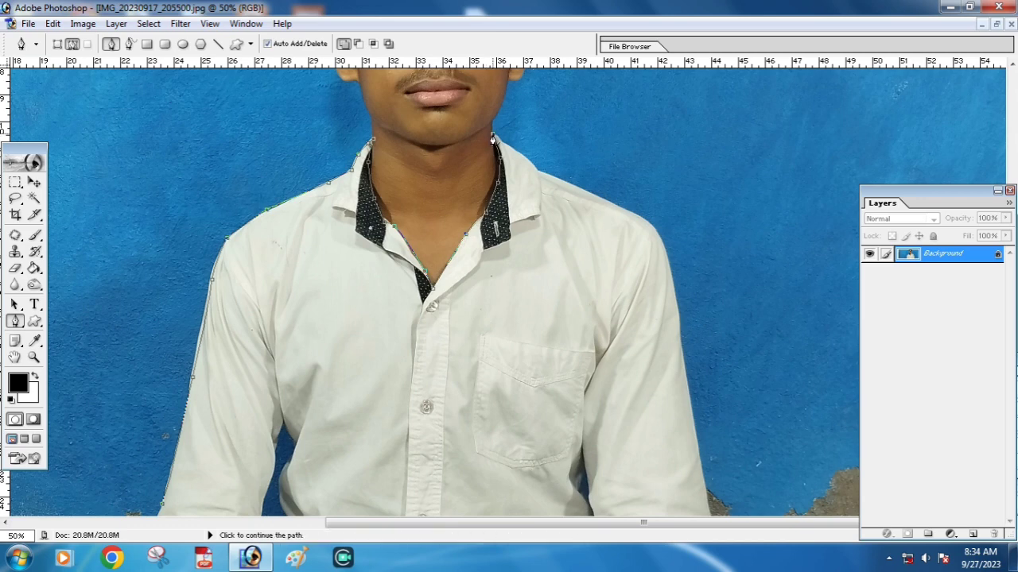
left_click(520, 149)
left_click(541, 172)
scroll(772, 306, "right", 1)
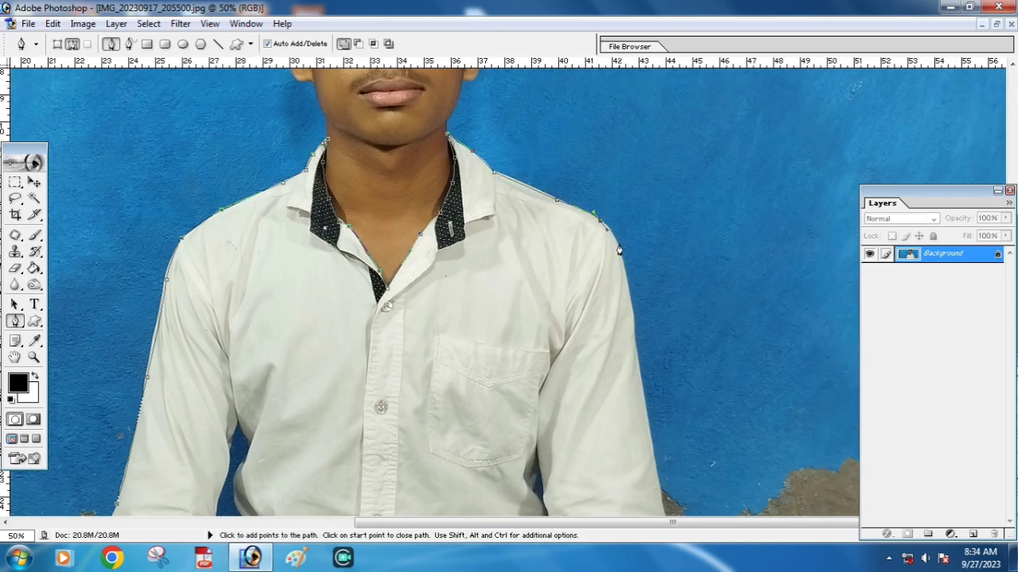
left_click(636, 365)
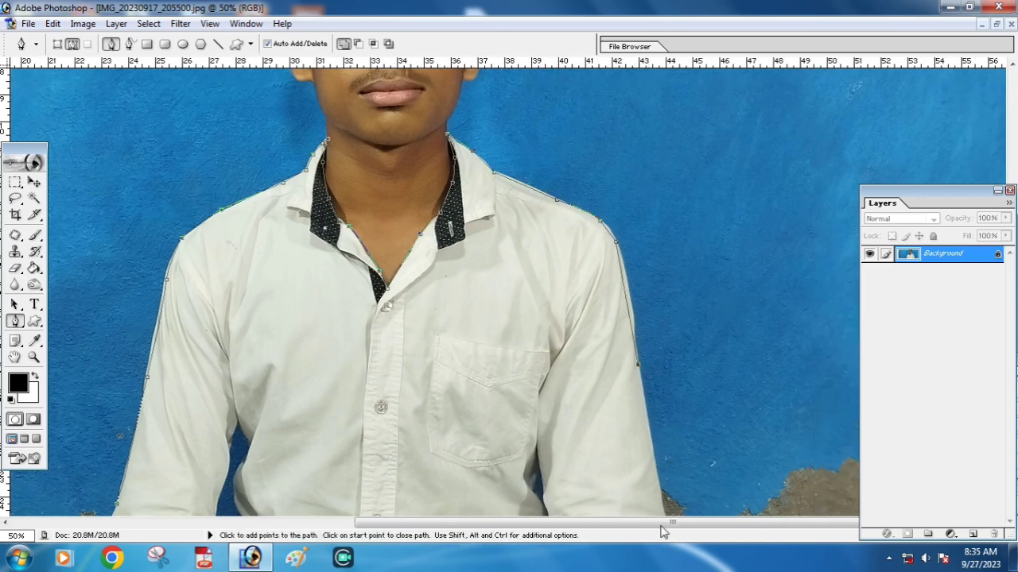
left_click(117, 504)
Step: Convert the closed shirt path into a selection, skipping Fill Path
right_click(206, 278)
left_click(309, 364)
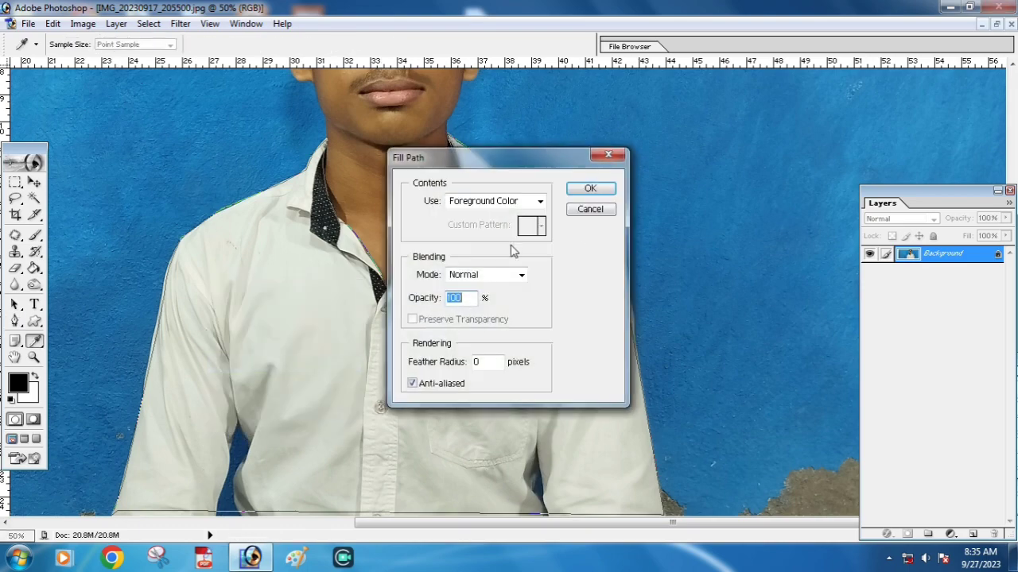
left_click(608, 156)
right_click(436, 265)
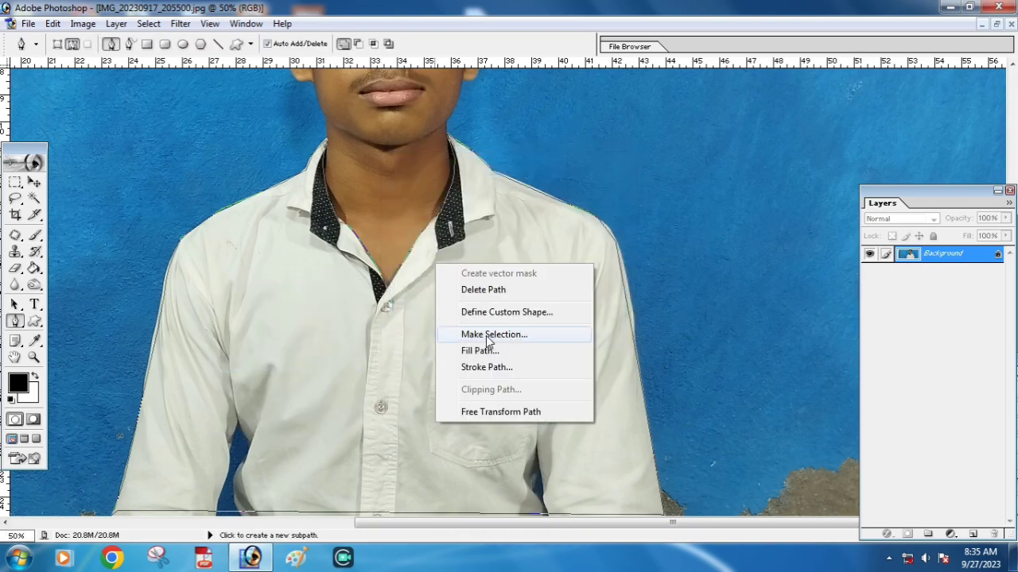
left_click(486, 336)
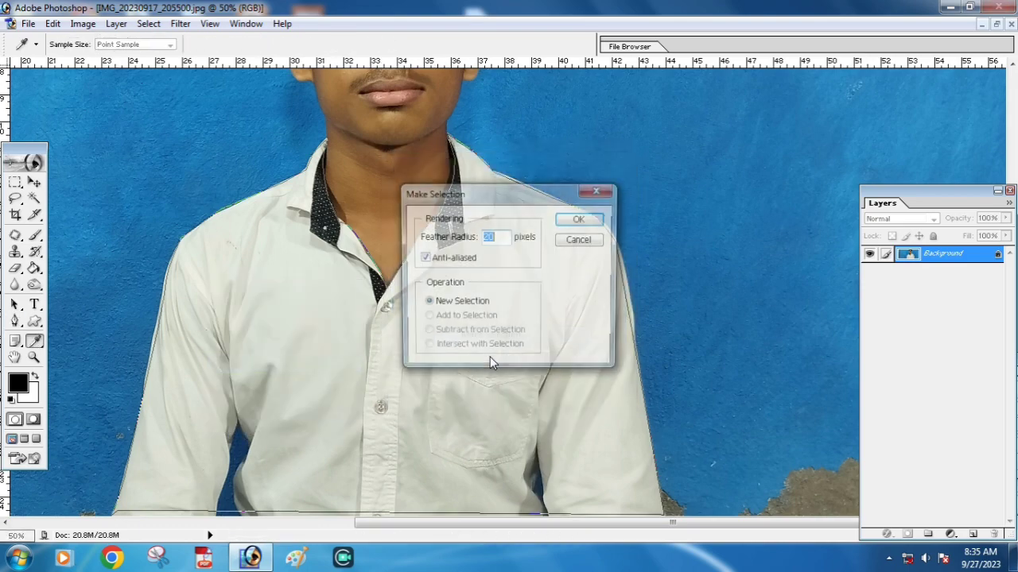
left_click(572, 218)
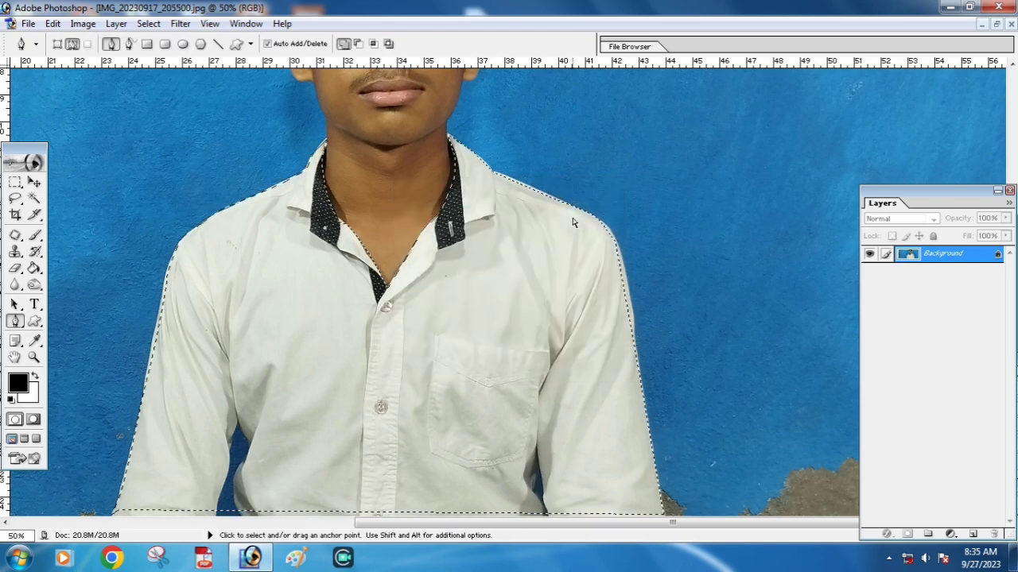
Step: Copy the selected shirt onto Layer 1 and drag it into IMG_1045.psd
key("ctrl+j")
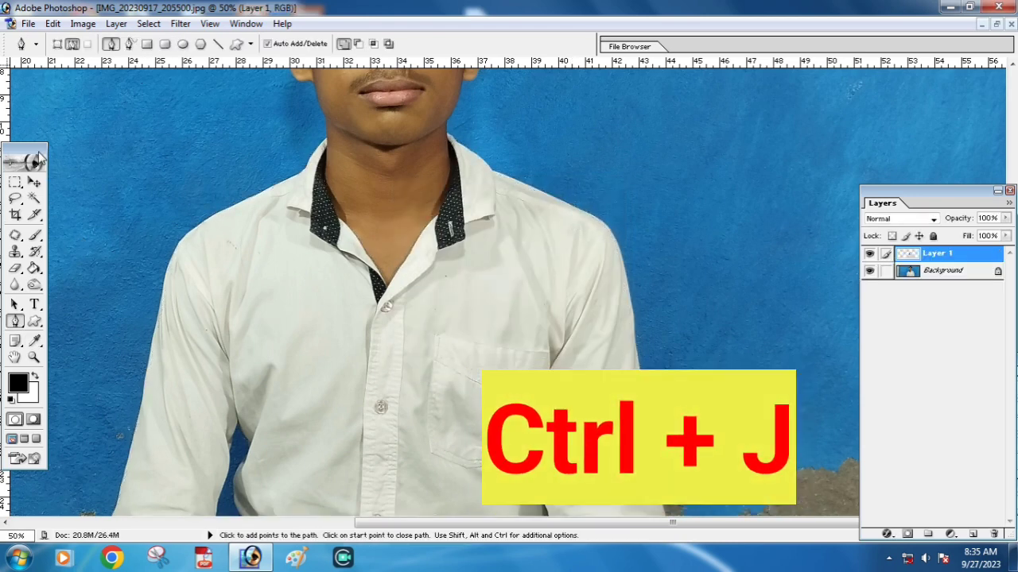
left_click(33, 182)
mouse_move(372, 354)
left_mouse_down()
mouse_move(508, 302)
mouse_move(455, 338)
left_mouse_up()
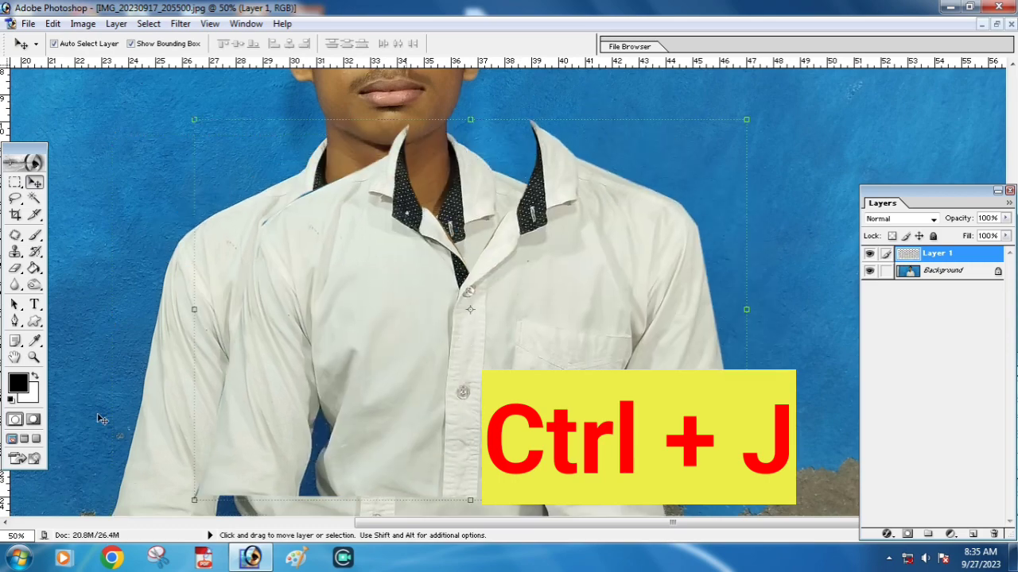
left_click(23, 439)
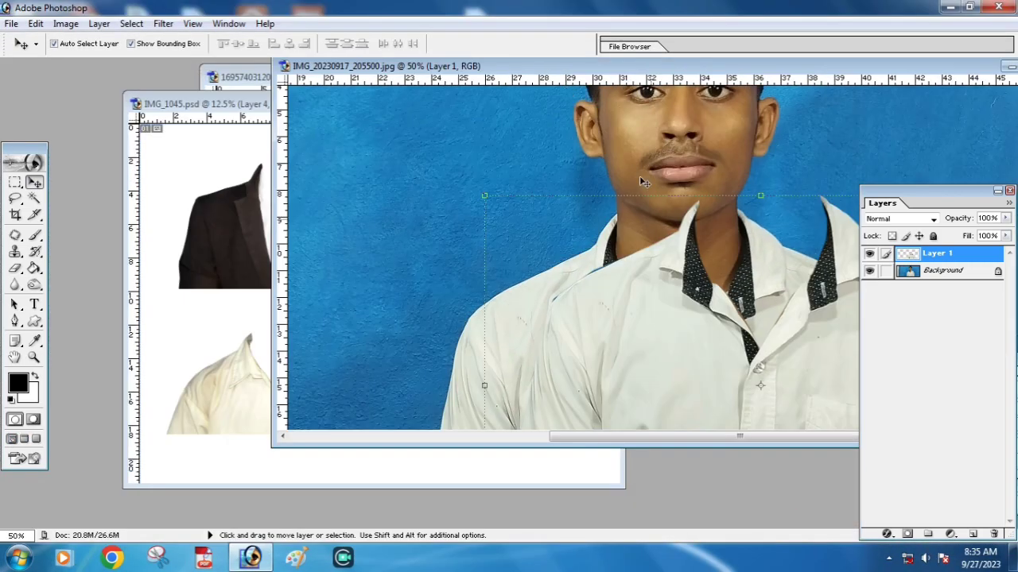
left_click_drag(668, 324, 413, 359)
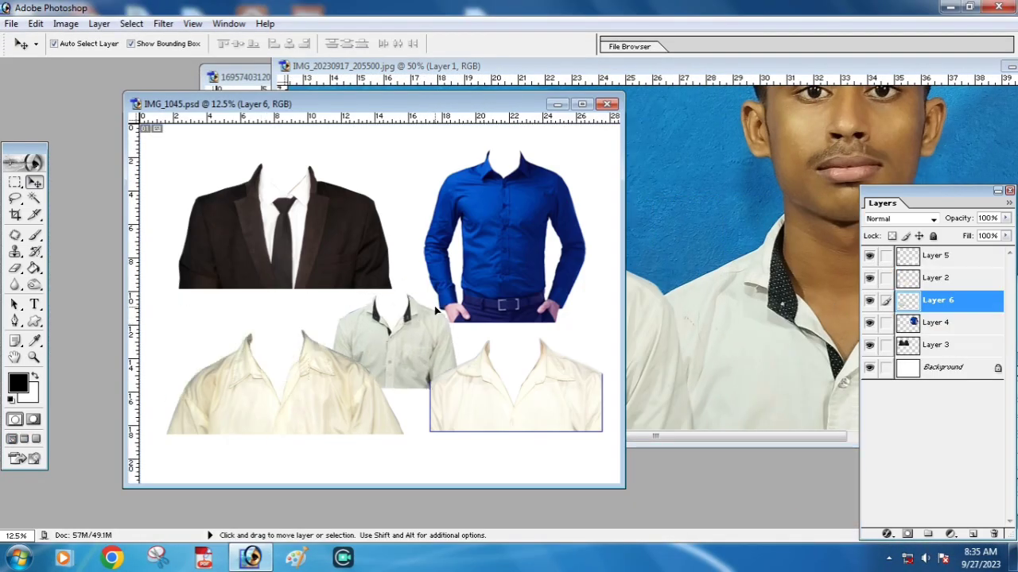
Step: Rearrange the clothing layers, shrinking the black suit and enlarging the grey shirt to about 109%
key("ctrl+t")
key("Return")
left_click_drag(245, 397, 219, 425)
left_click_drag(395, 339, 385, 335)
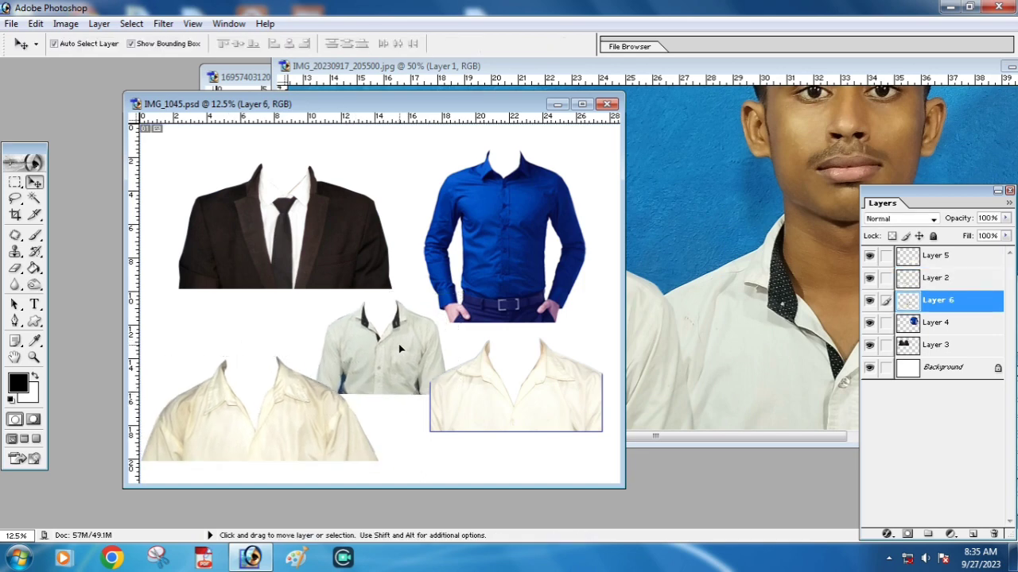
left_click(286, 231)
left_click_drag(392, 289, 343, 260)
key("Return")
left_click_drag(381, 334, 355, 302)
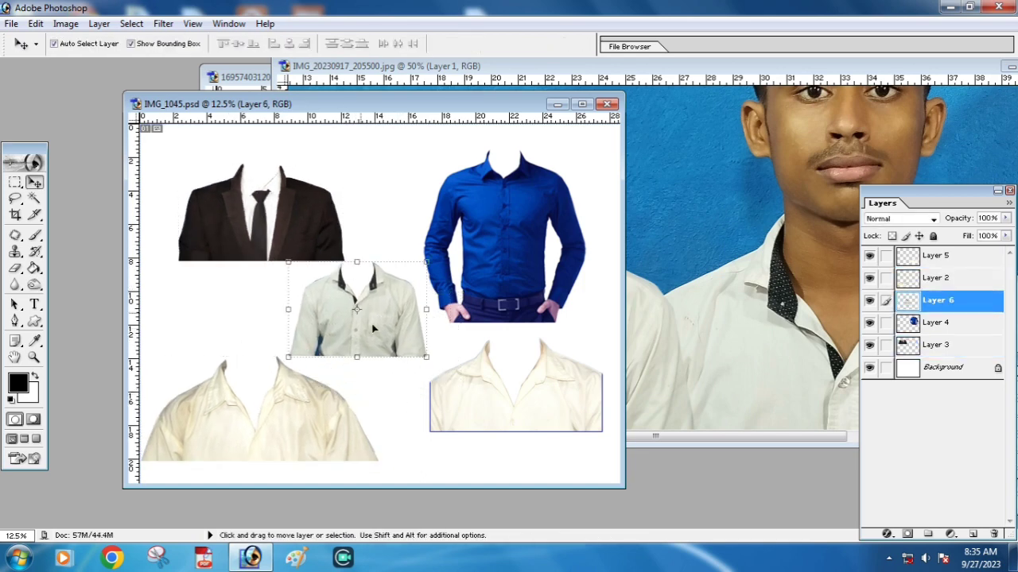
left_click_drag(420, 363, 439, 371)
key("Return")
Step: Return to the IMG_20230917 photo, move the headless shirt, and close the photo
left_click(530, 250)
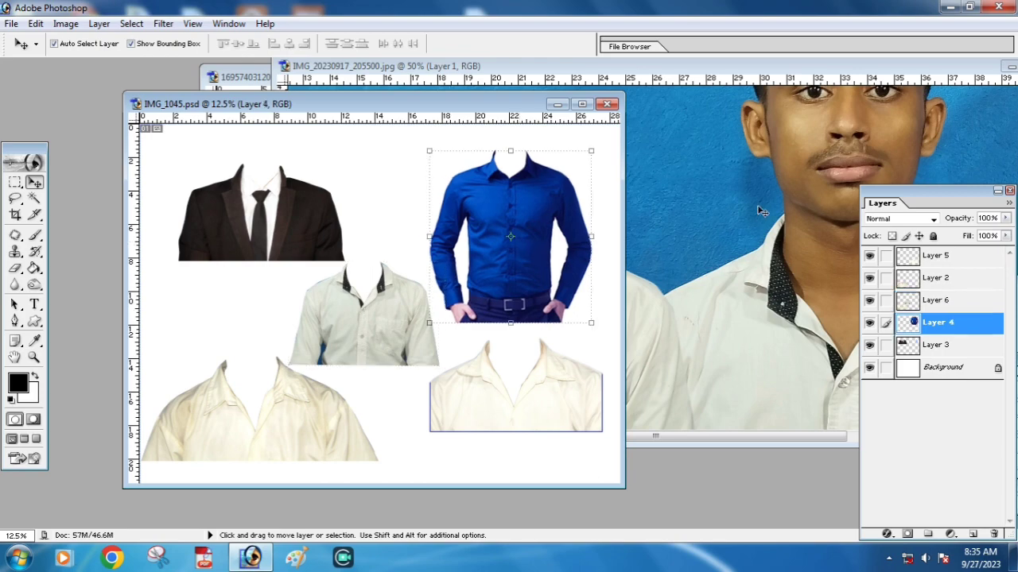
left_click(815, 68)
double_click(815, 67)
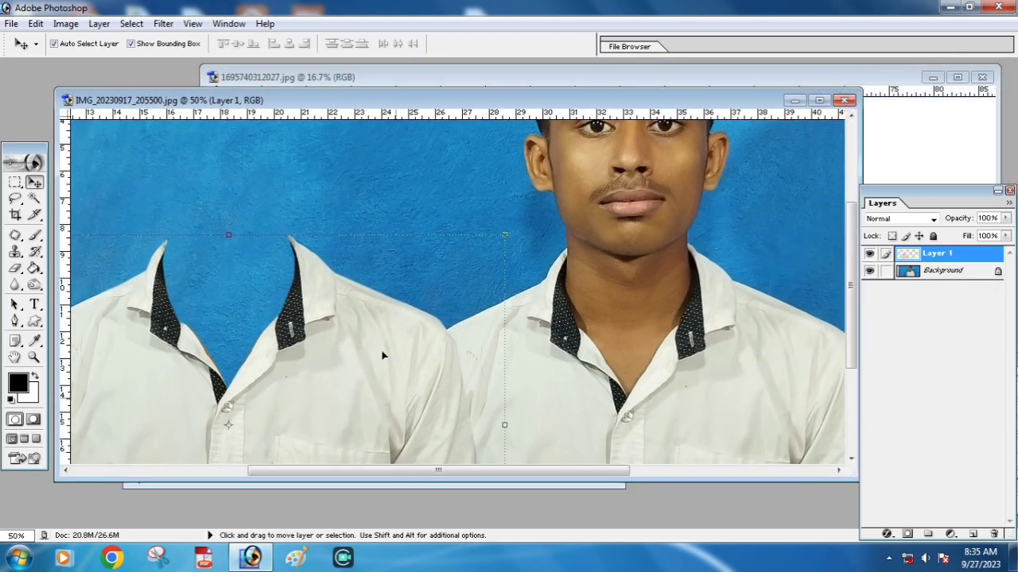
left_click_drag(382, 356, 497, 314)
left_click(845, 100)
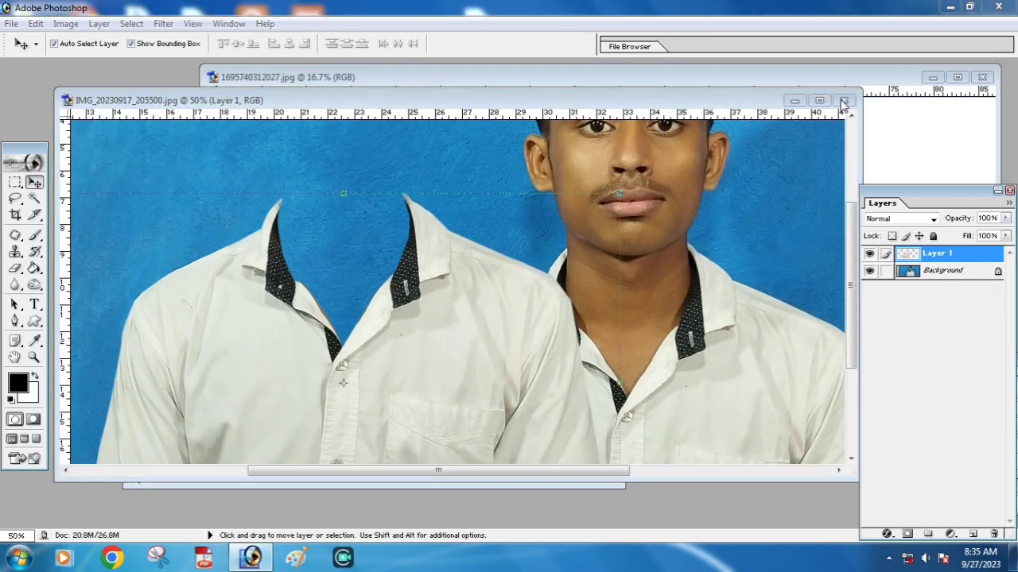
Step: Discard the photo's changes and carry the blue shirt into 1695740312027.jpg
left_click(515, 219)
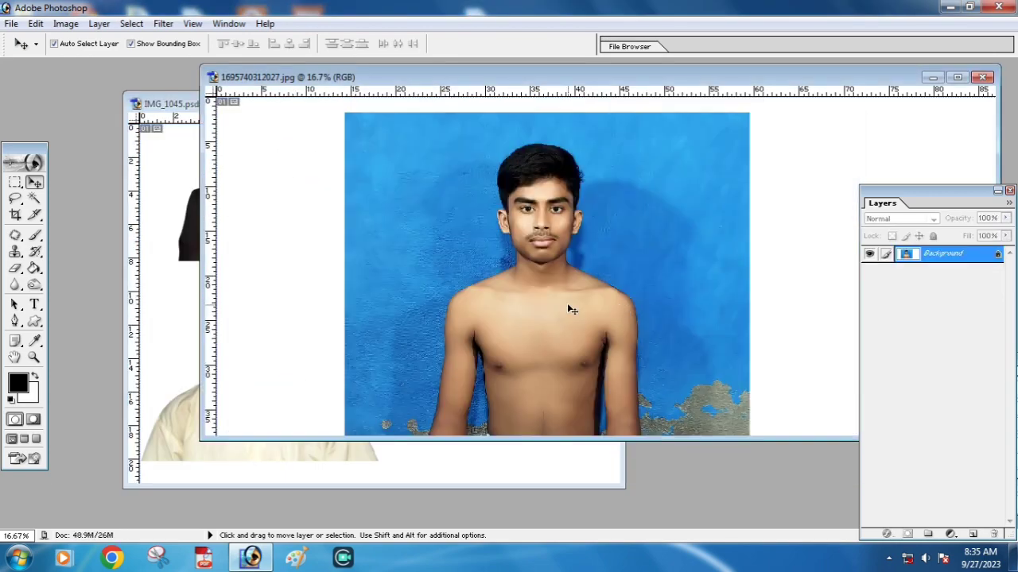
left_click(177, 351)
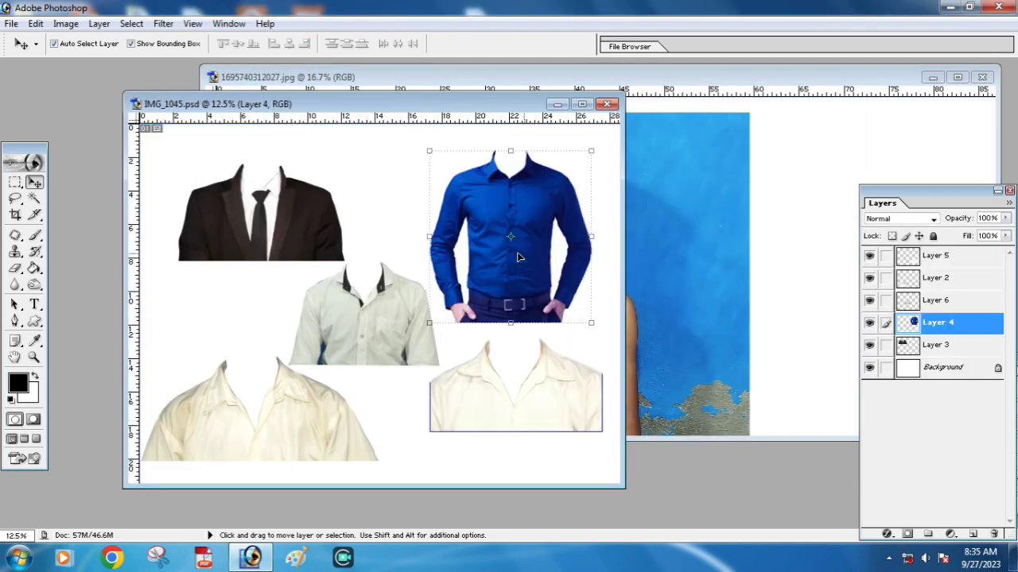
mouse_move(518, 256)
left_mouse_down()
mouse_move(498, 255)
mouse_move(686, 290)
mouse_move(507, 332)
left_mouse_up()
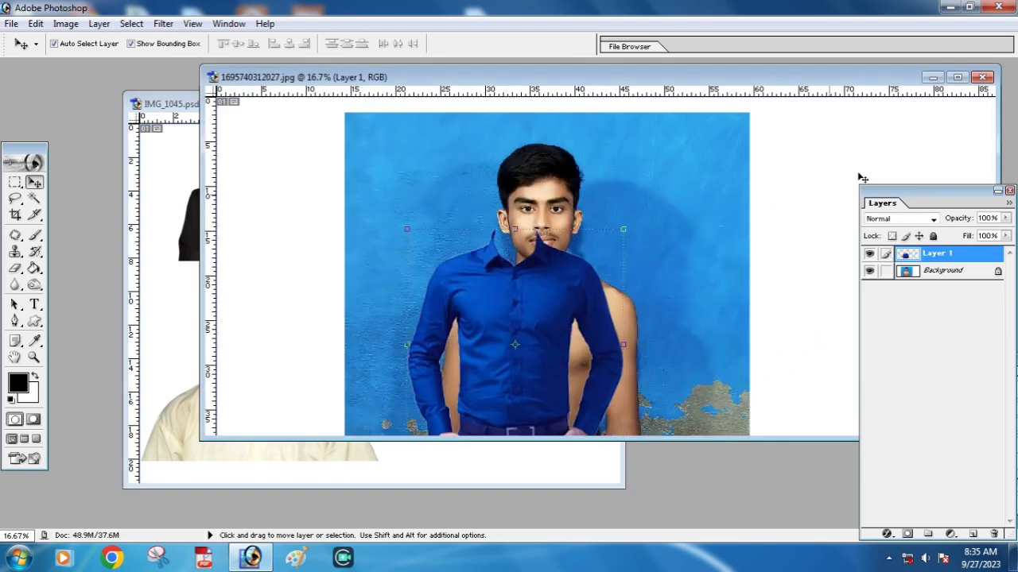
left_click(958, 78)
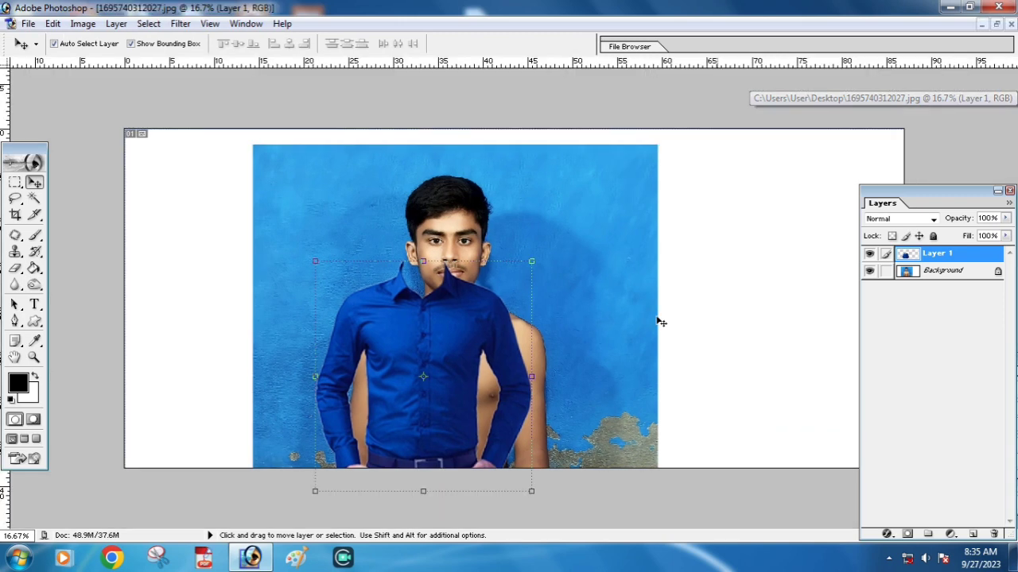
Step: Enlarge and position the blue shirt over his torso, collar meeting the neck
left_click_drag(423, 375, 454, 389)
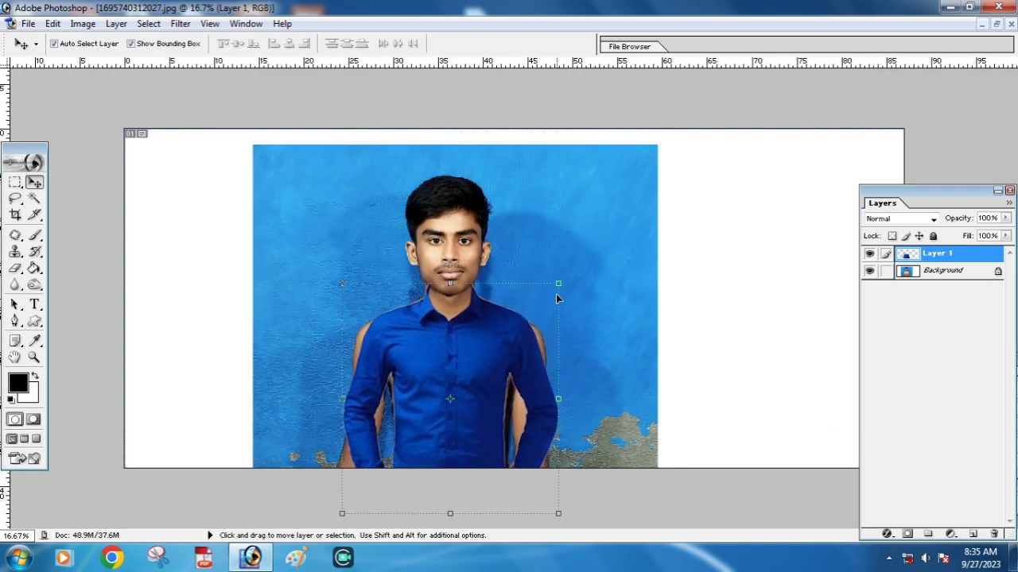
mouse_move(556, 282)
left_mouse_down()
mouse_move(601, 250)
mouse_move(596, 244)
left_mouse_up()
key("Return")
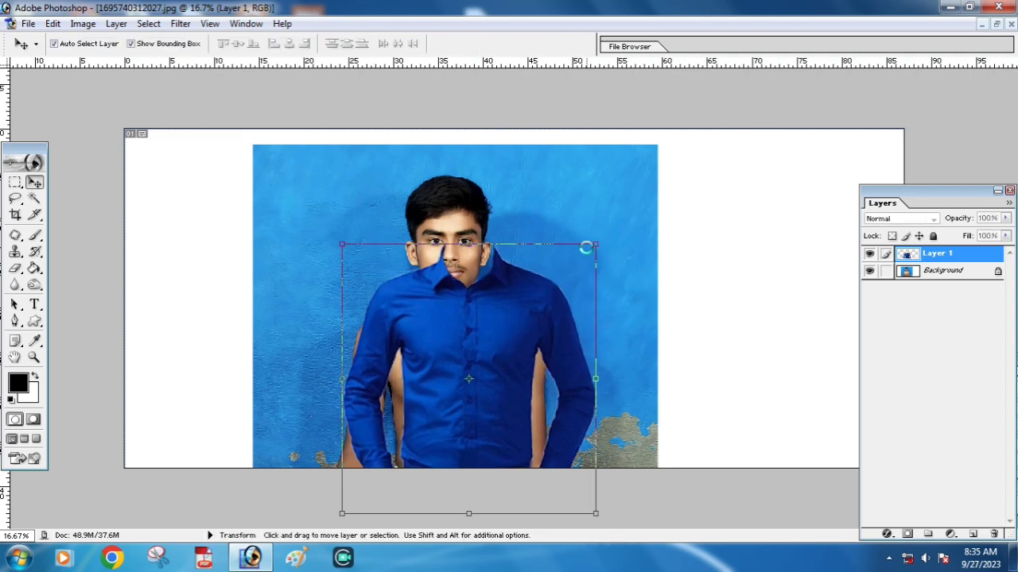
left_click_drag(490, 405, 485, 385)
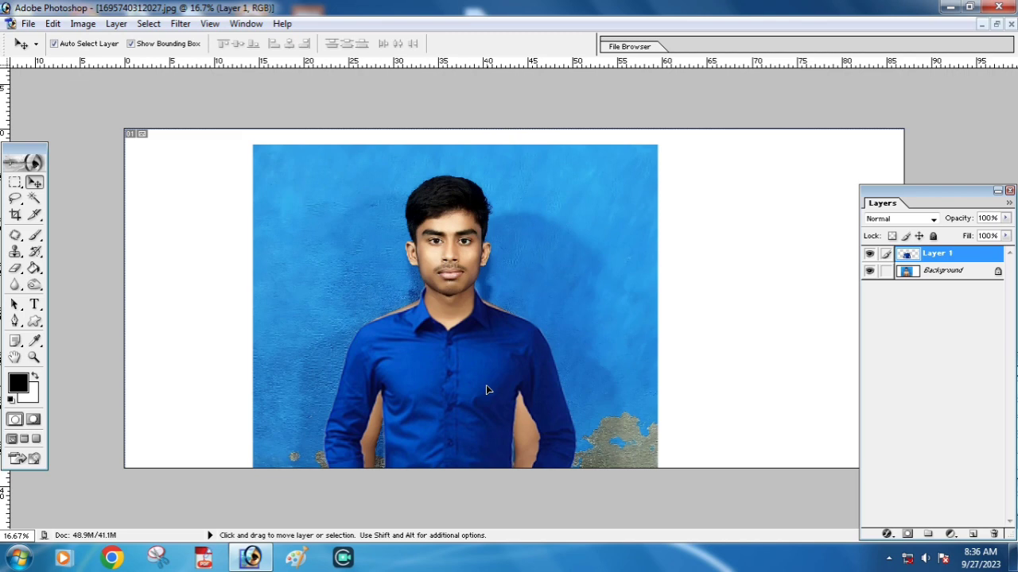
Step: Zoom to 50% on the collar and make the Background layer active
left_click(34, 357)
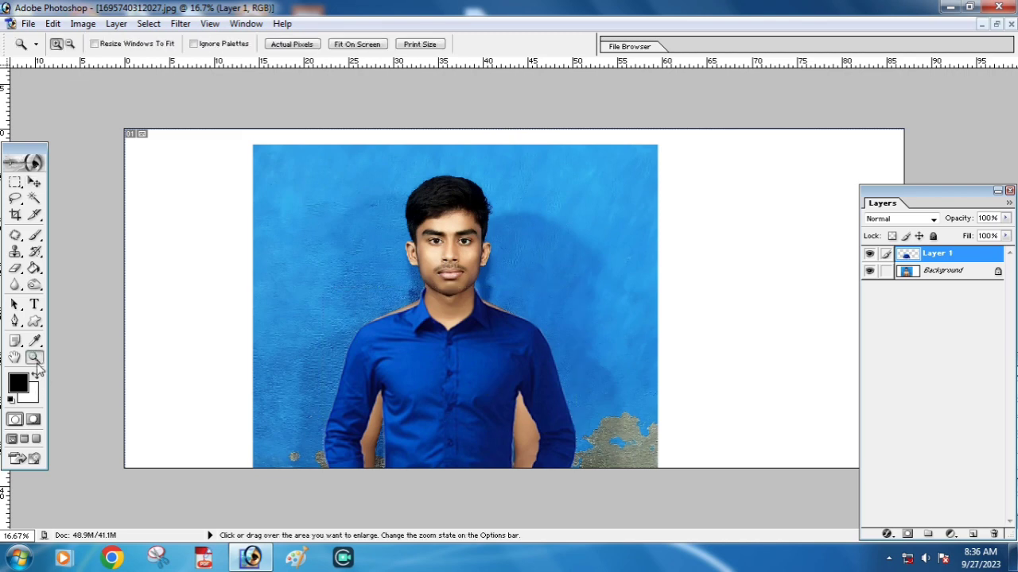
left_click(373, 367)
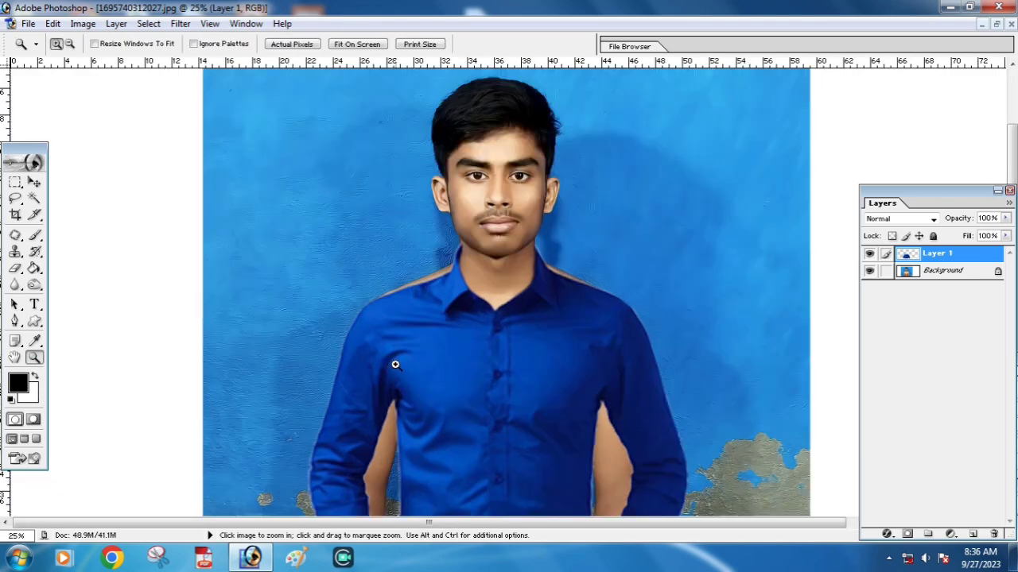
left_click(597, 291)
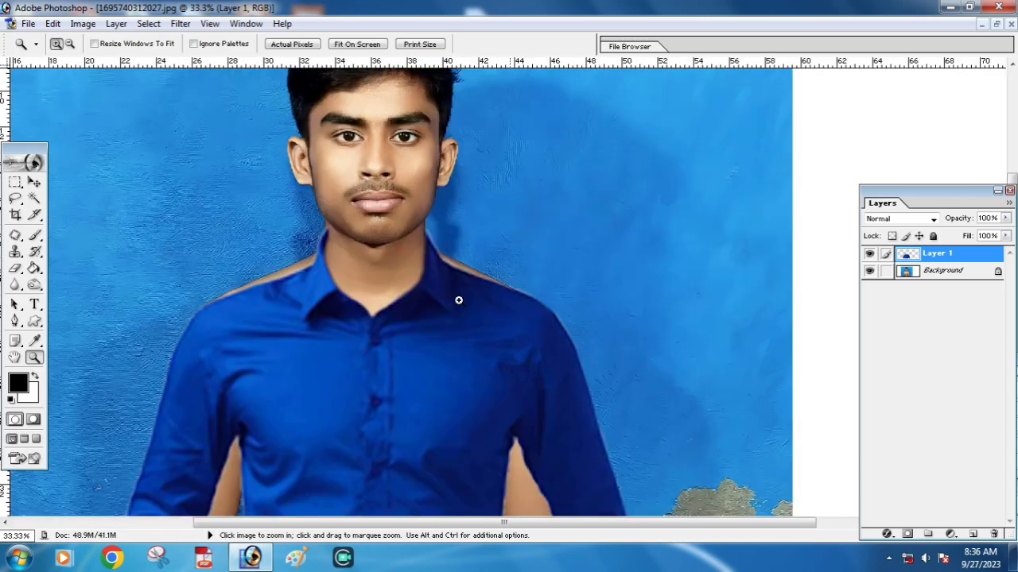
left_click(426, 294)
scroll(481, 379, "up", 3)
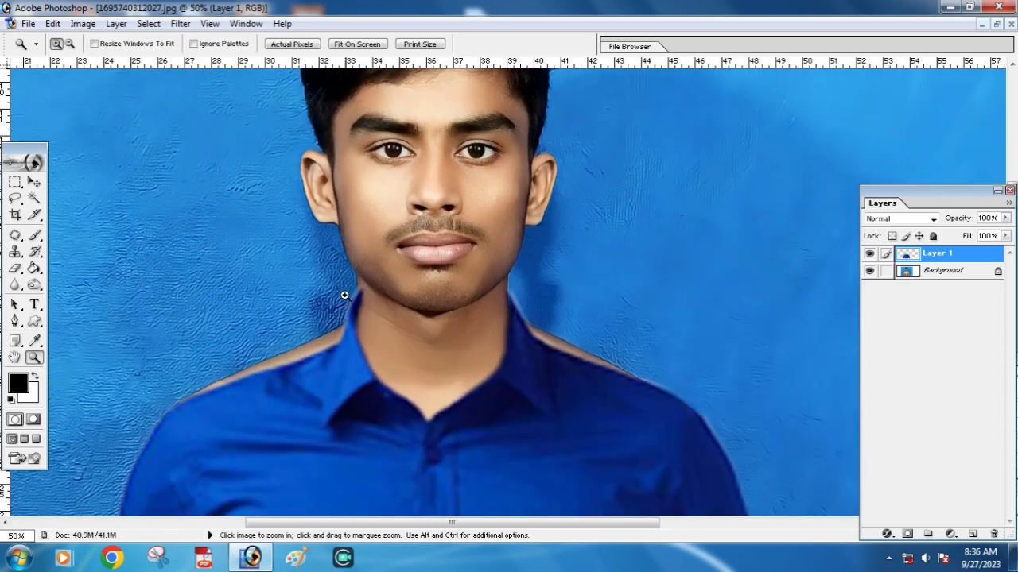
left_click(34, 182)
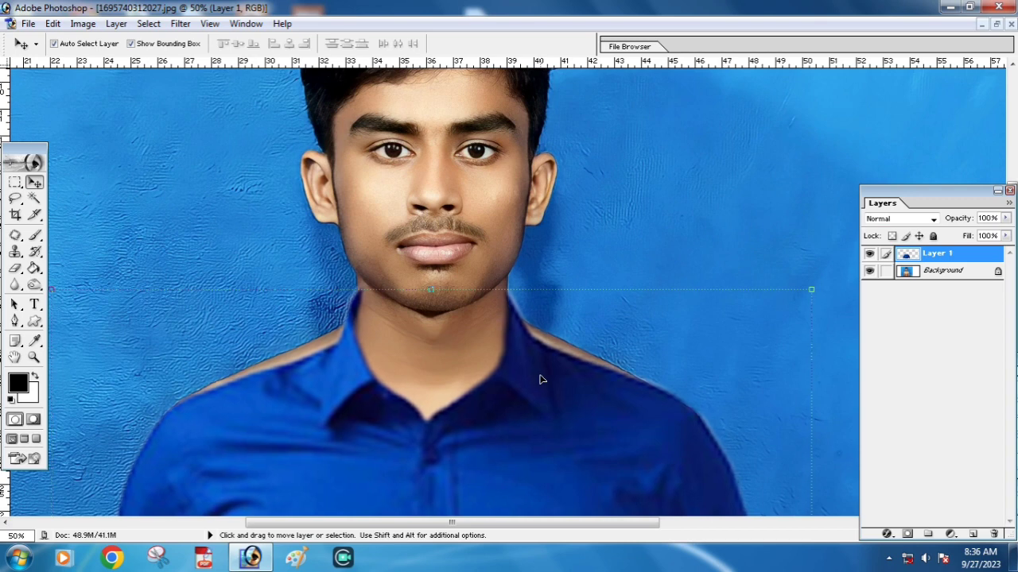
left_click(635, 232)
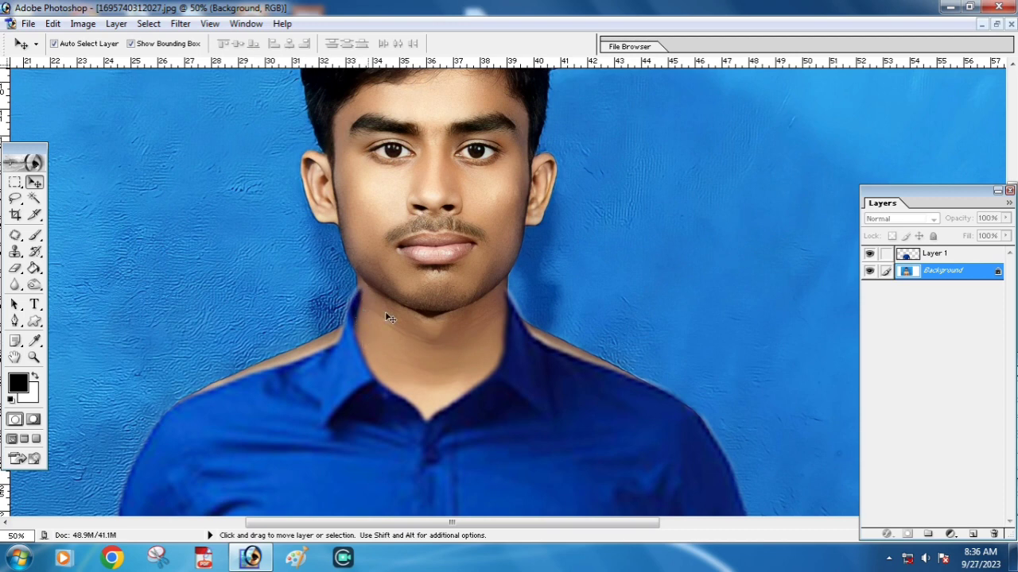
left_click(14, 269)
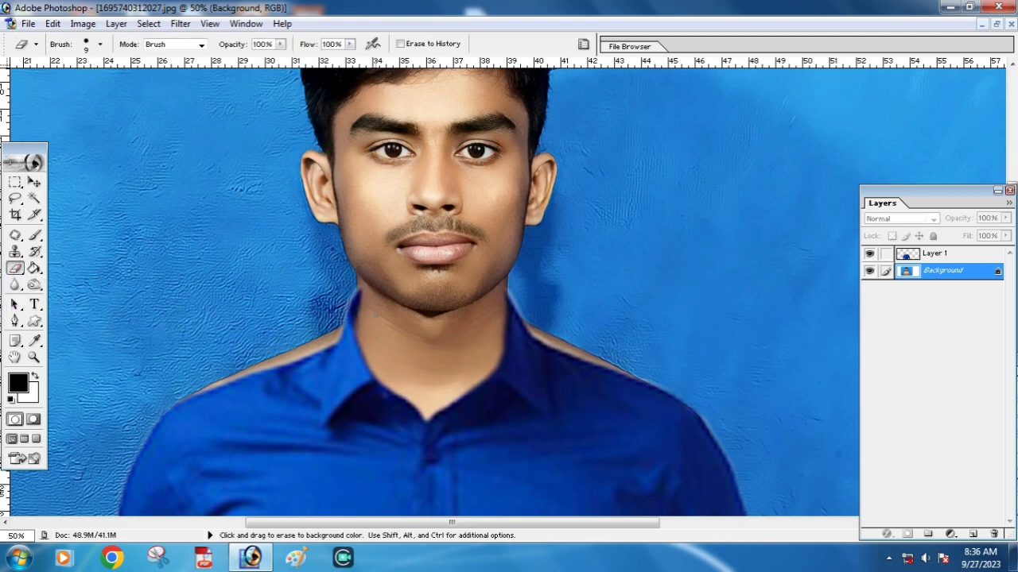
key("bracketright")
key("bracketright")
key("bracketright")
left_click(362, 294)
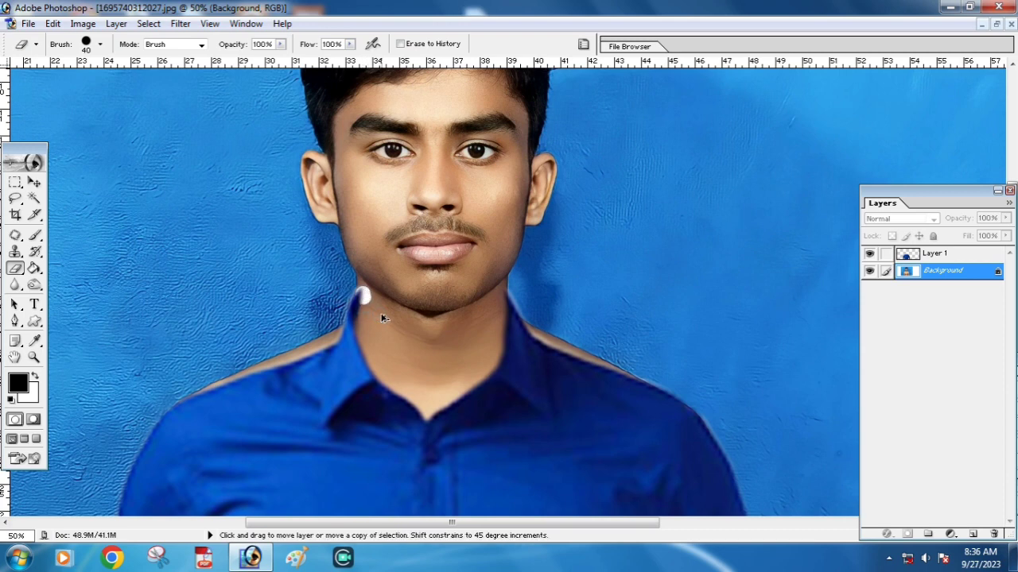
key("ctrl+z")
left_click(942, 255)
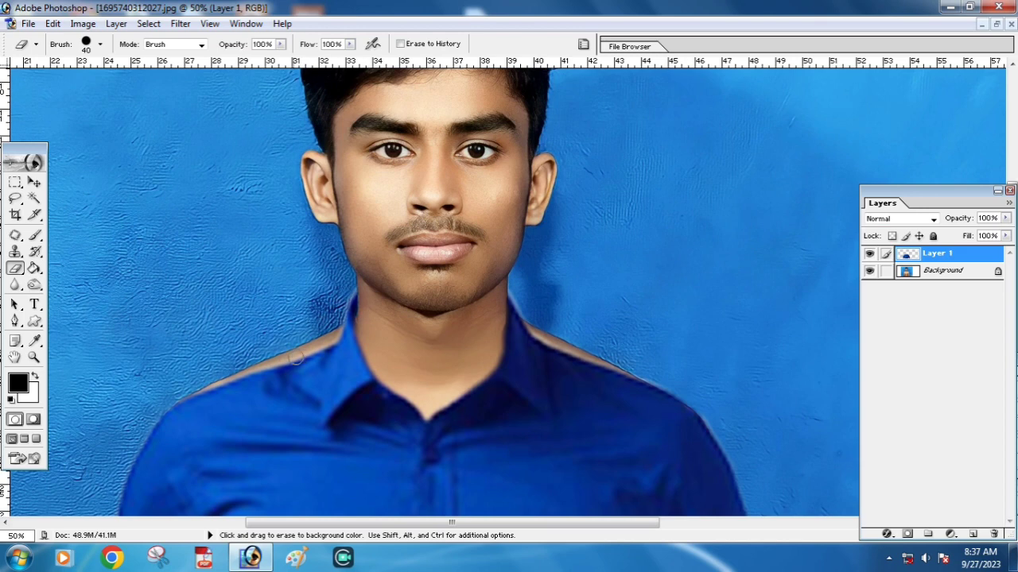
left_click(939, 272)
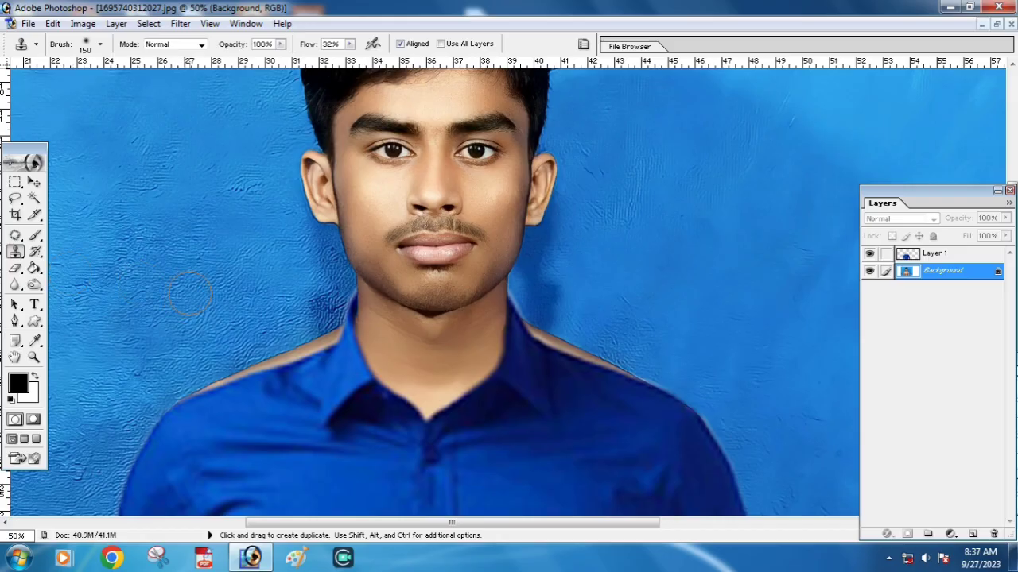
Step: Clone-stamp the blue background over the tan strips on both shoulders
left_click(189, 295, "alt")
left_click(322, 339)
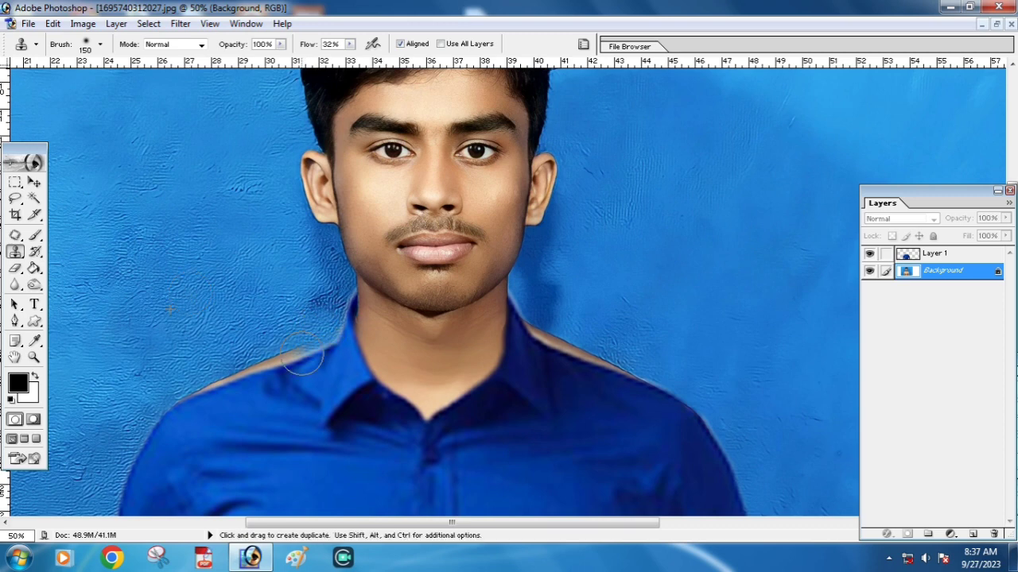
left_click_drag(318, 350, 167, 397)
mouse_move(316, 365)
left_mouse_down()
mouse_move(242, 359)
mouse_move(333, 310)
left_mouse_up()
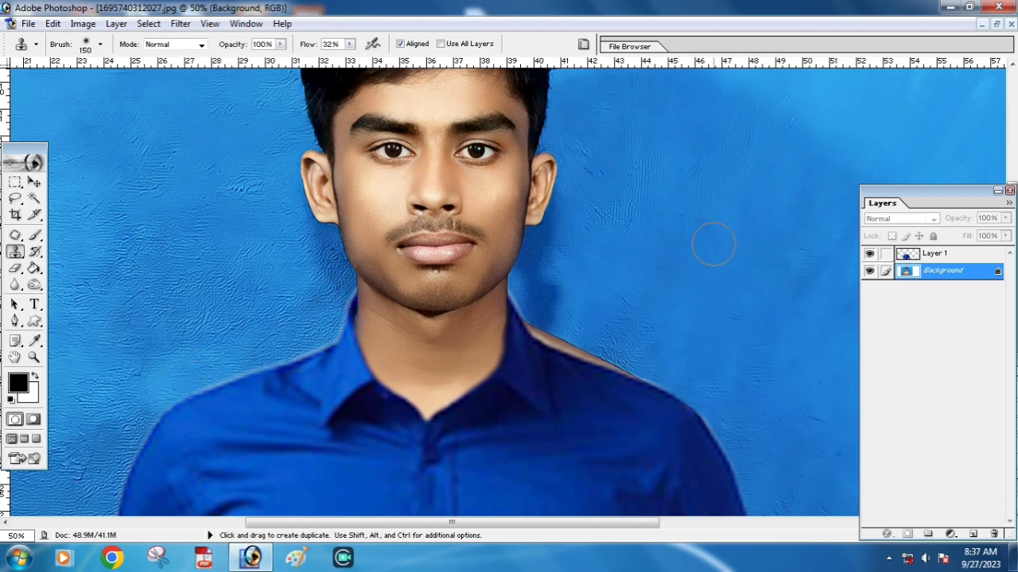
left_click_drag(538, 341, 548, 338)
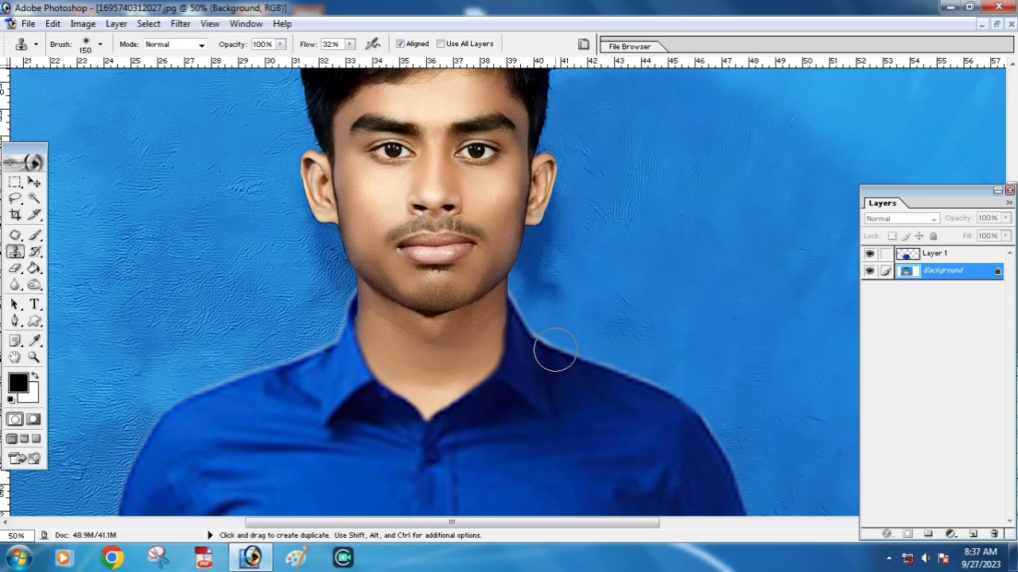
Step: Zoom out to 16.7% and clone over the skin gaps beside both arms
left_click(35, 358)
left_click(520, 357, "alt")
left_click(533, 357, "alt")
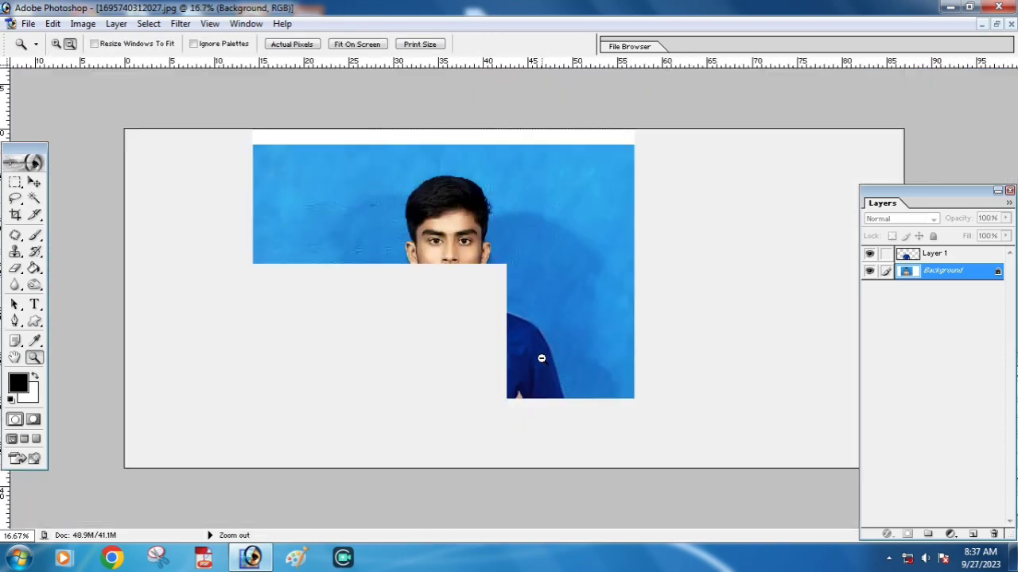
left_click(541, 359, "alt")
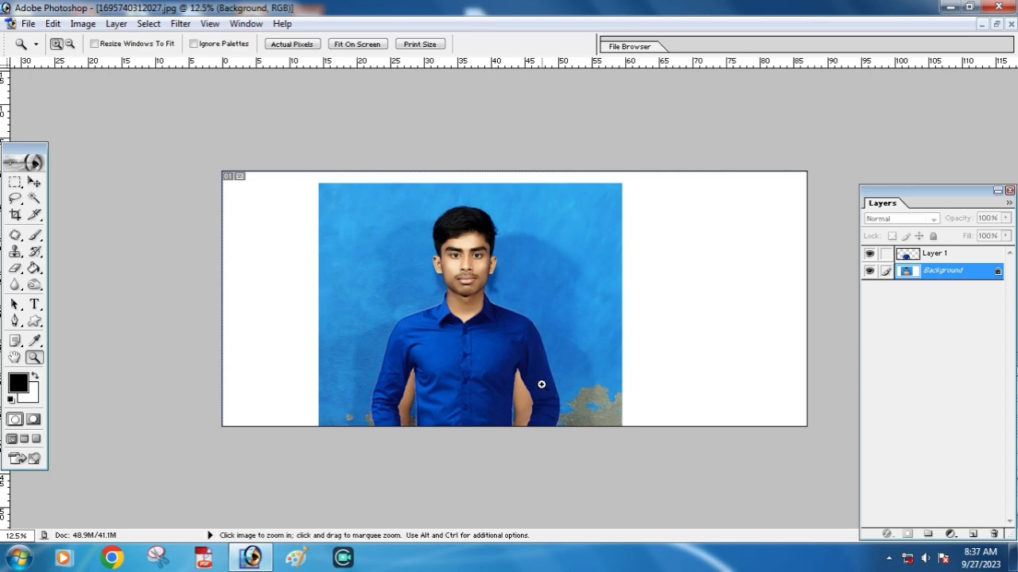
left_click(541, 384)
key("s")
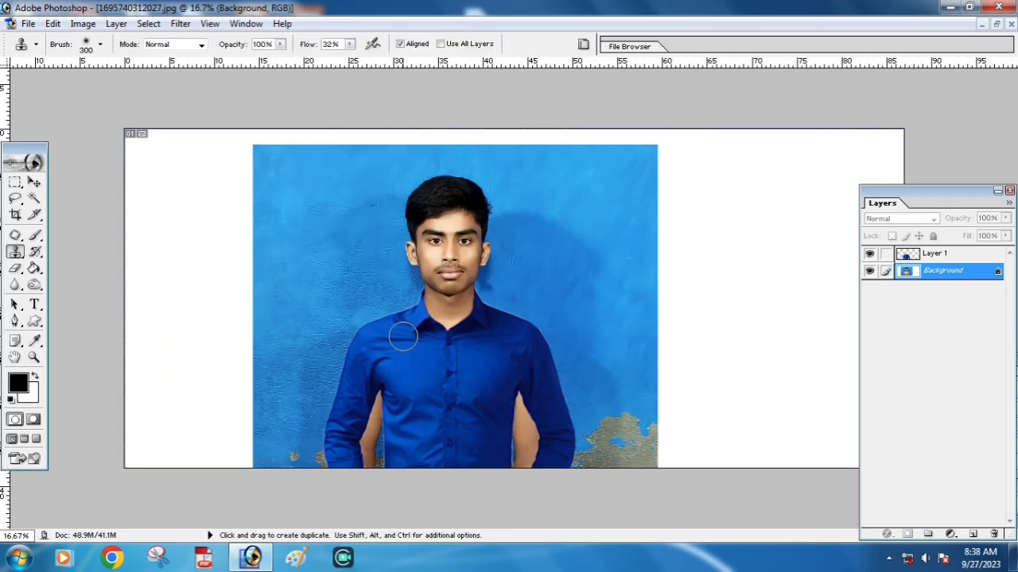
left_click_drag(512, 401, 506, 423)
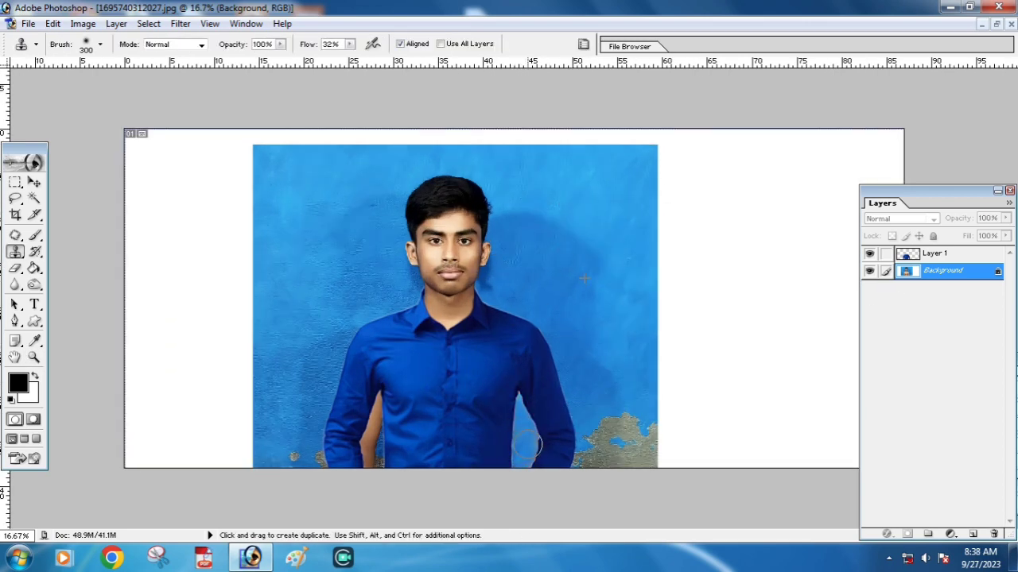
left_click_drag(375, 398, 372, 467)
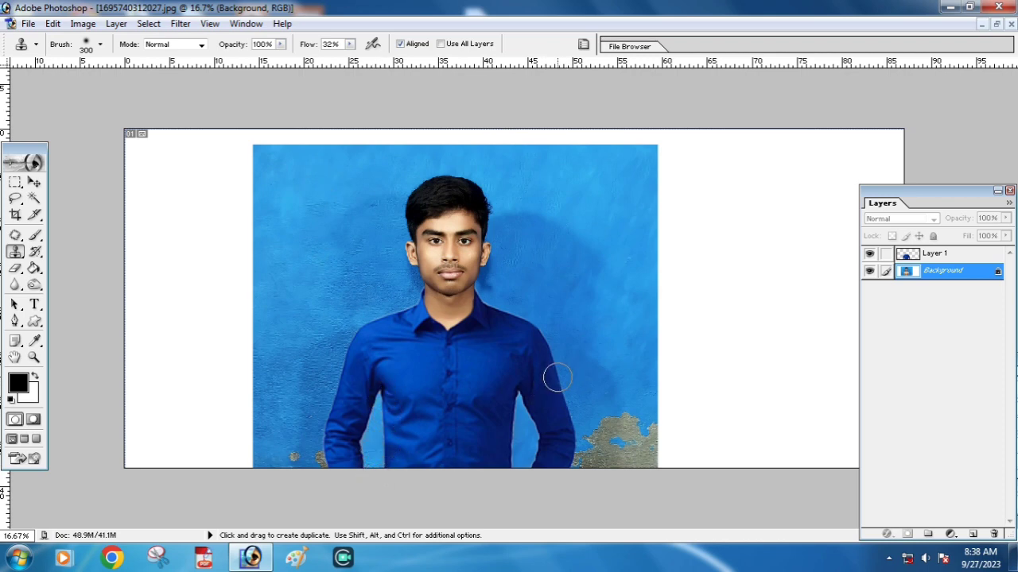
Step: Crop to the head and upper body and zoom to 100%
left_click(16, 216)
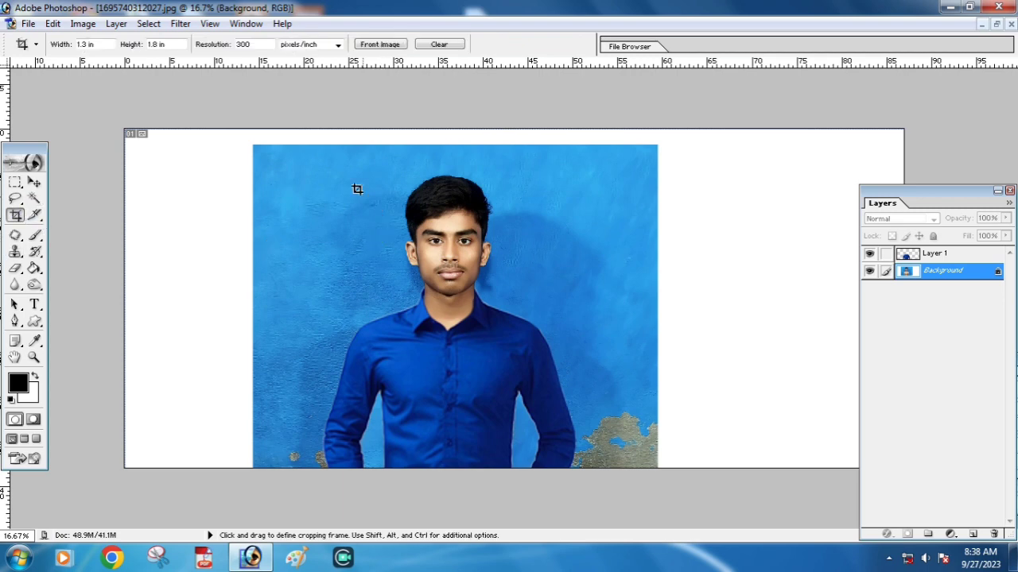
left_click_drag(334, 150, 560, 455)
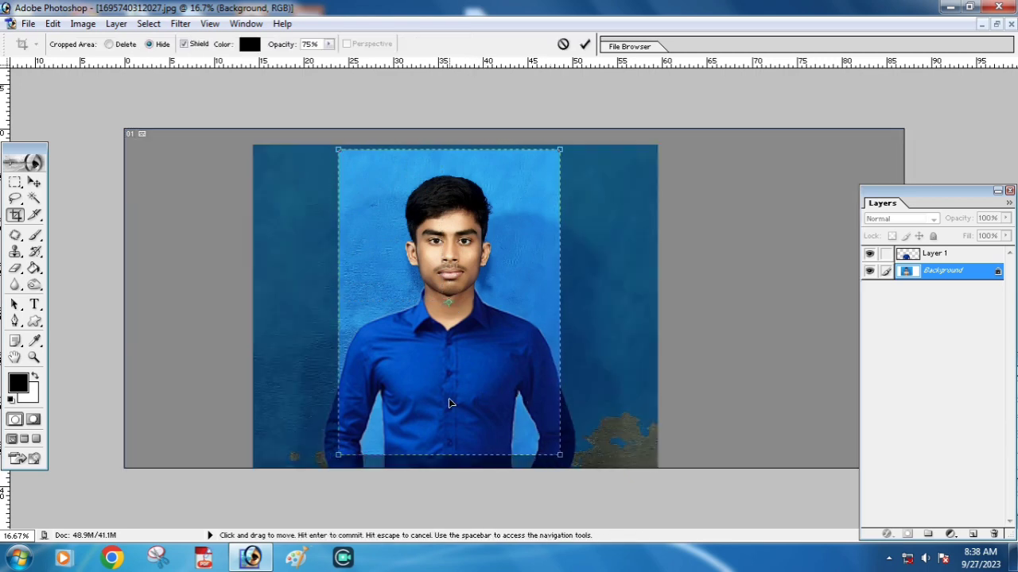
key("Return")
left_click(35, 357)
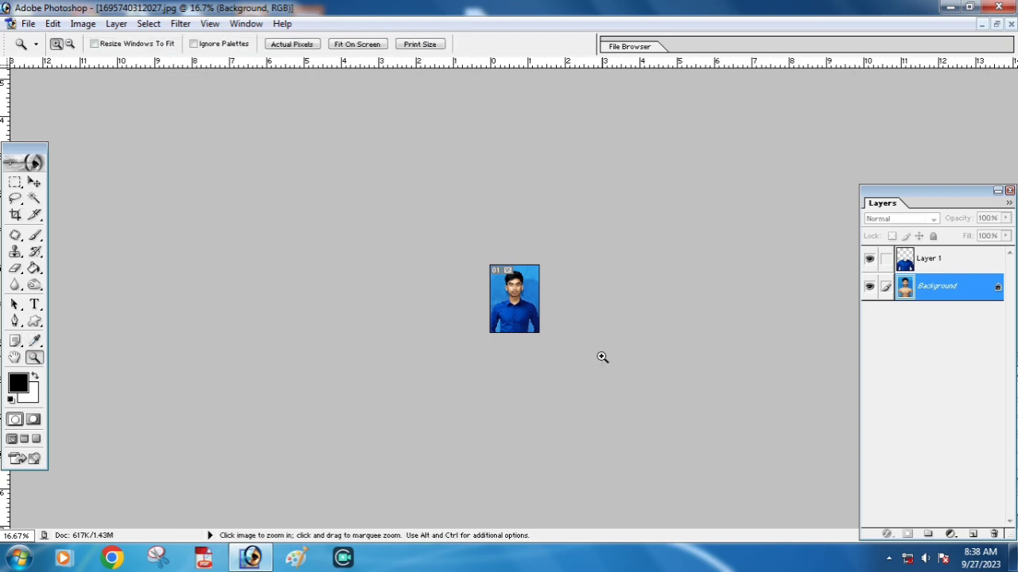
left_click(595, 353)
left_click(594, 353)
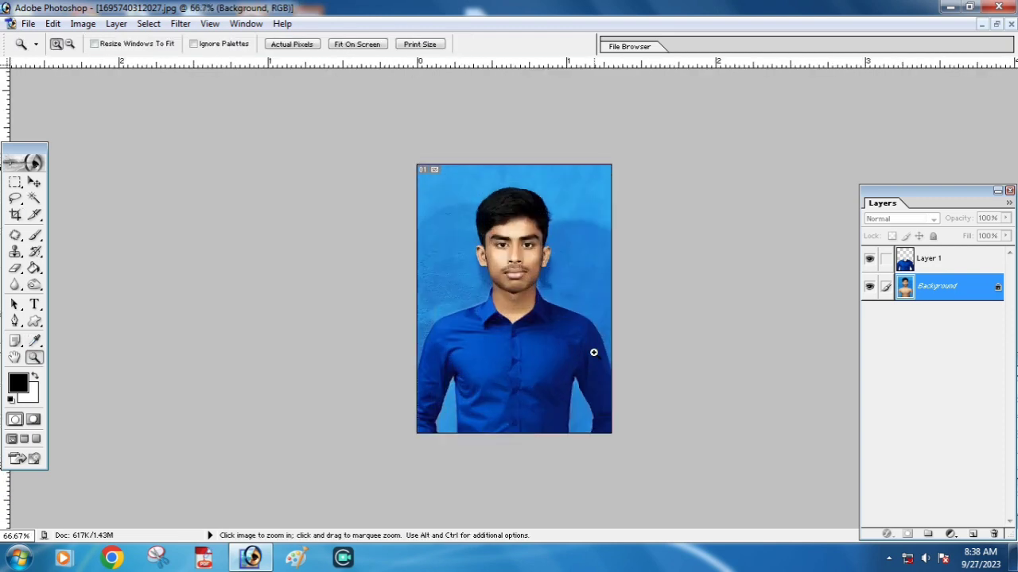
left_click(581, 347)
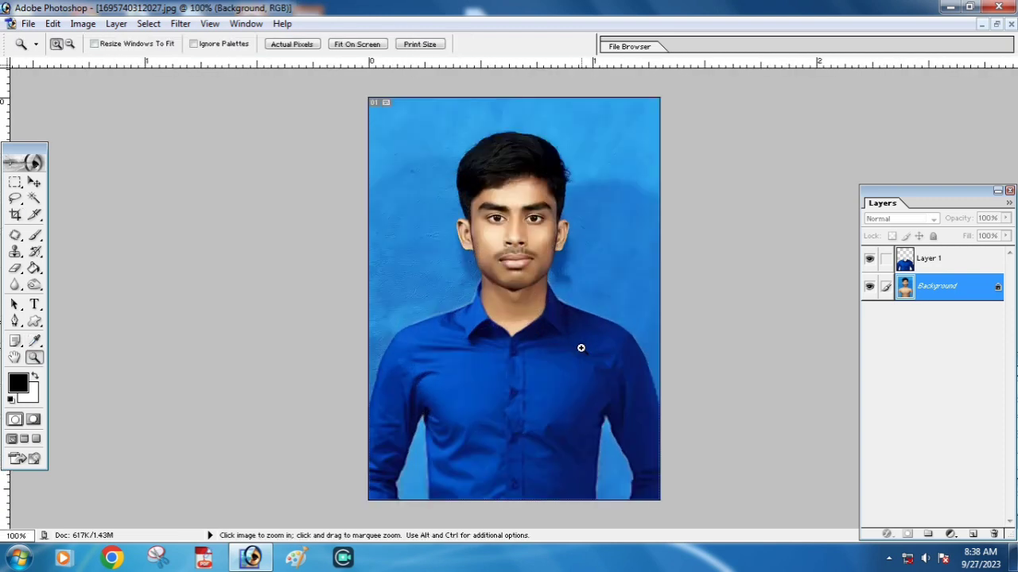
Step: Crop the portrait to the 1.3 × 1.7 in, 300 ppi passport frame
left_click(15, 215)
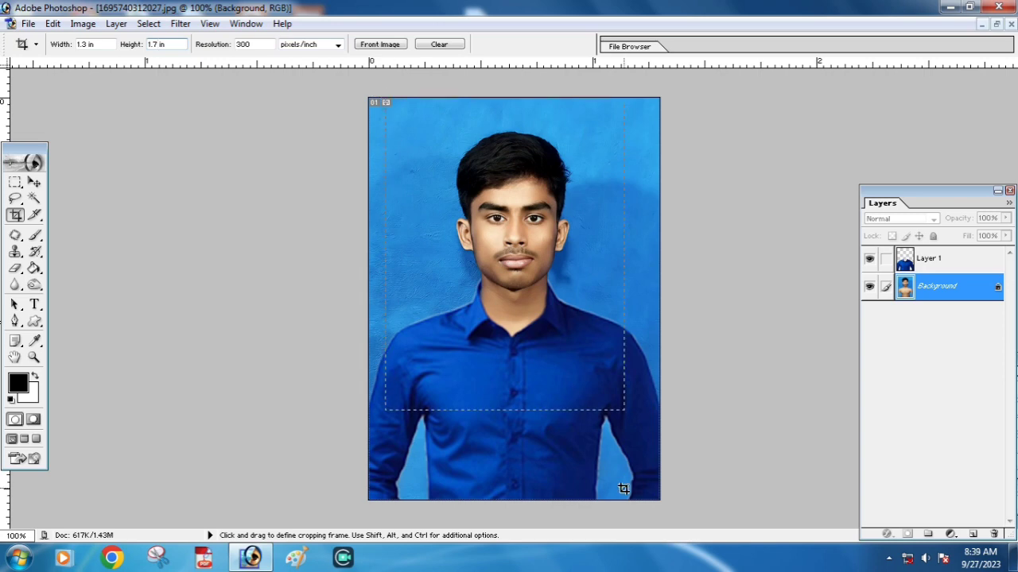
left_click_drag(385, 97, 615, 475)
left_click_drag(543, 350, 546, 363)
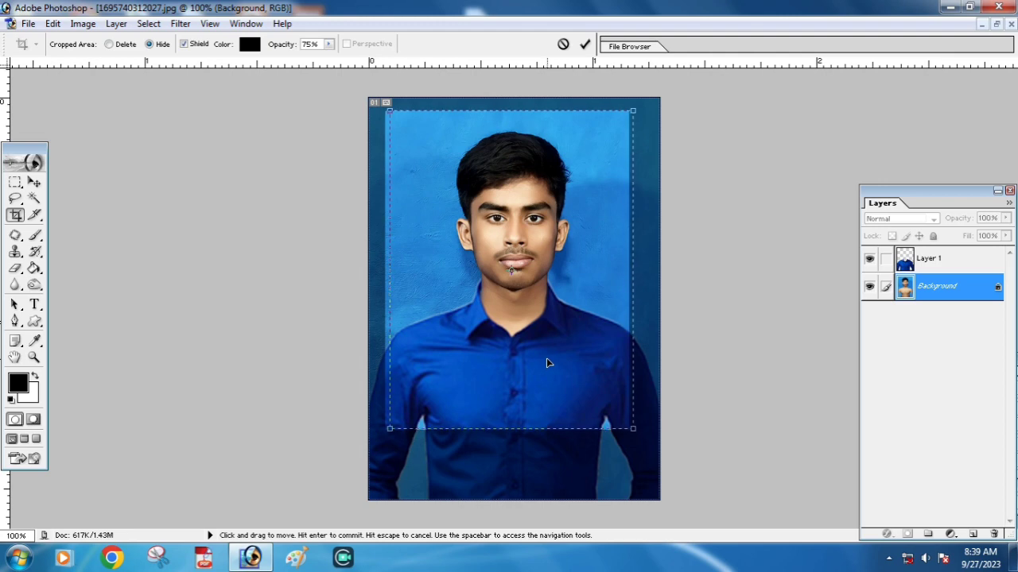
key("Return")
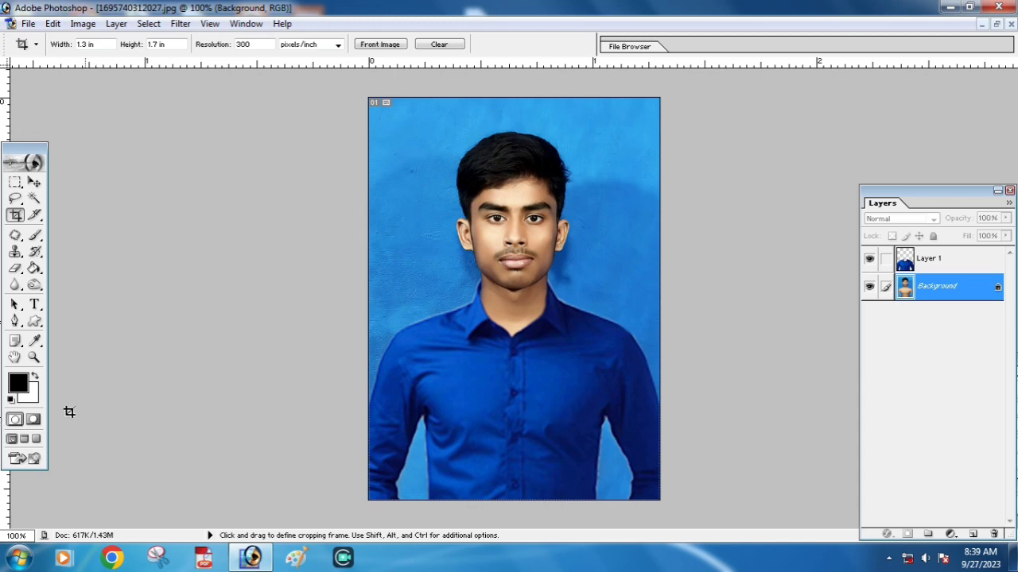
Step: Save the portrait as dfds.psd, switch to IMG_1045.psd and bring up the Open dialog
left_click(24, 439)
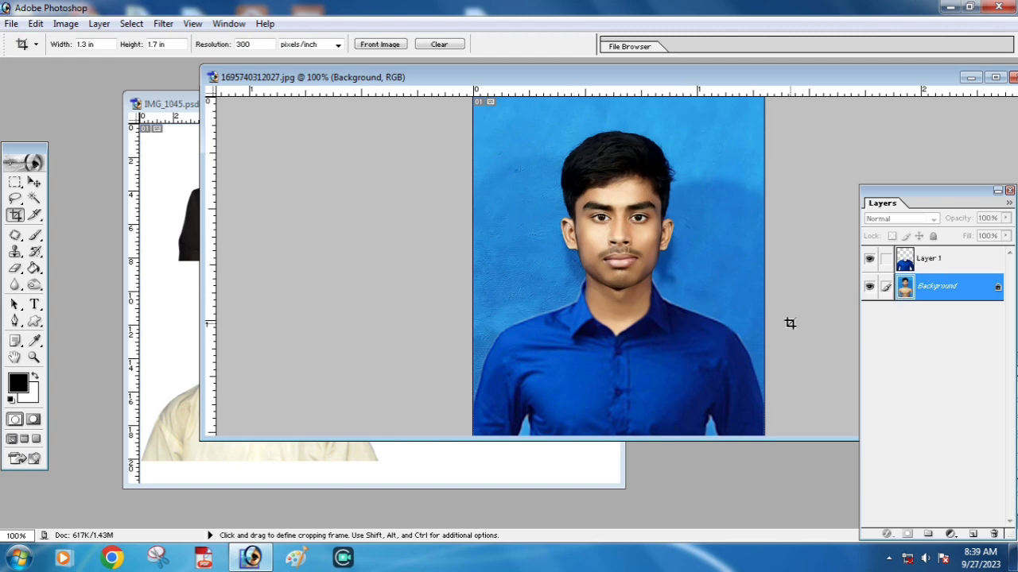
left_click_drag(809, 80, 616, 73)
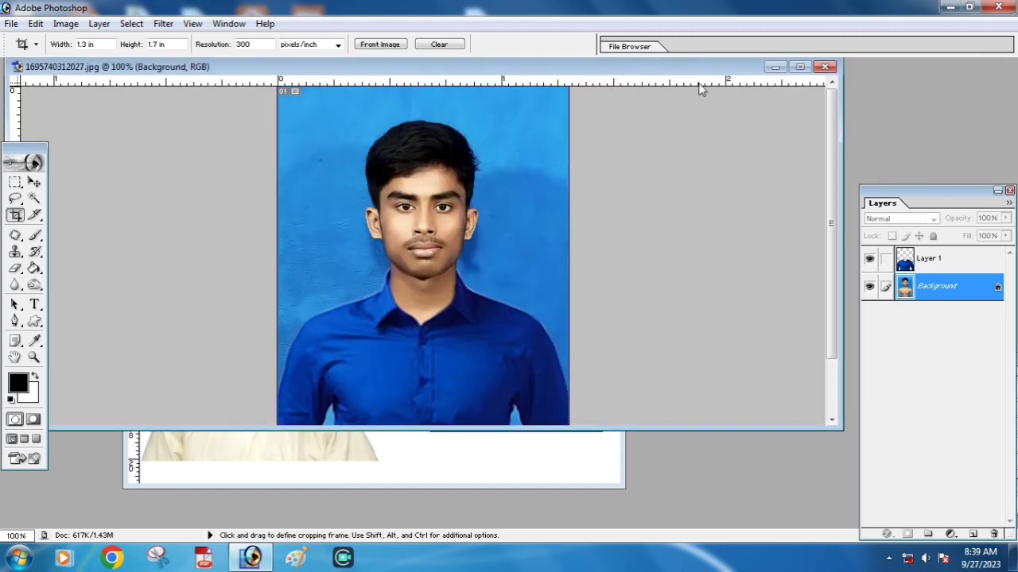
left_click(12, 23)
left_click(43, 162)
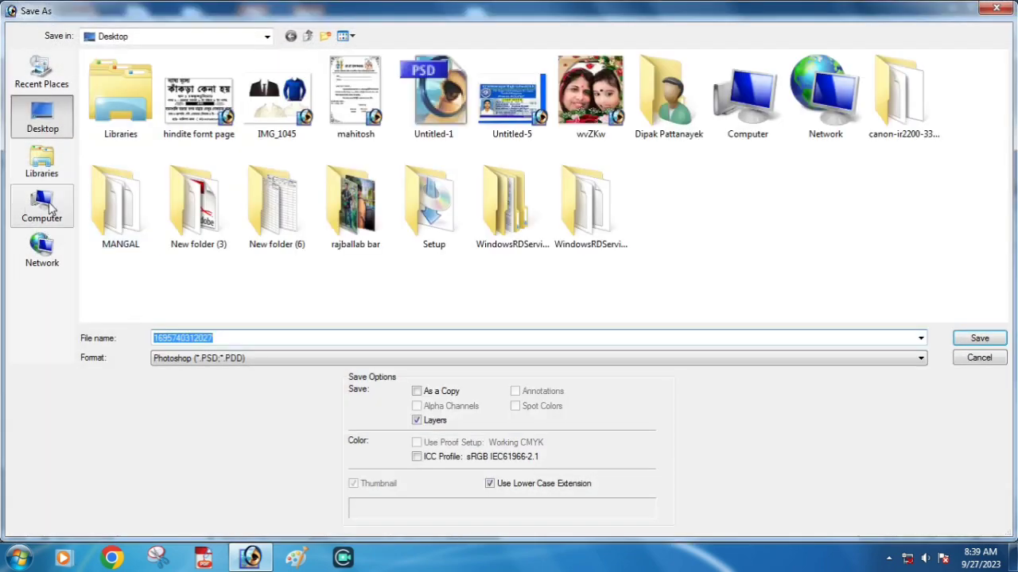
type("dfds")
key("Return")
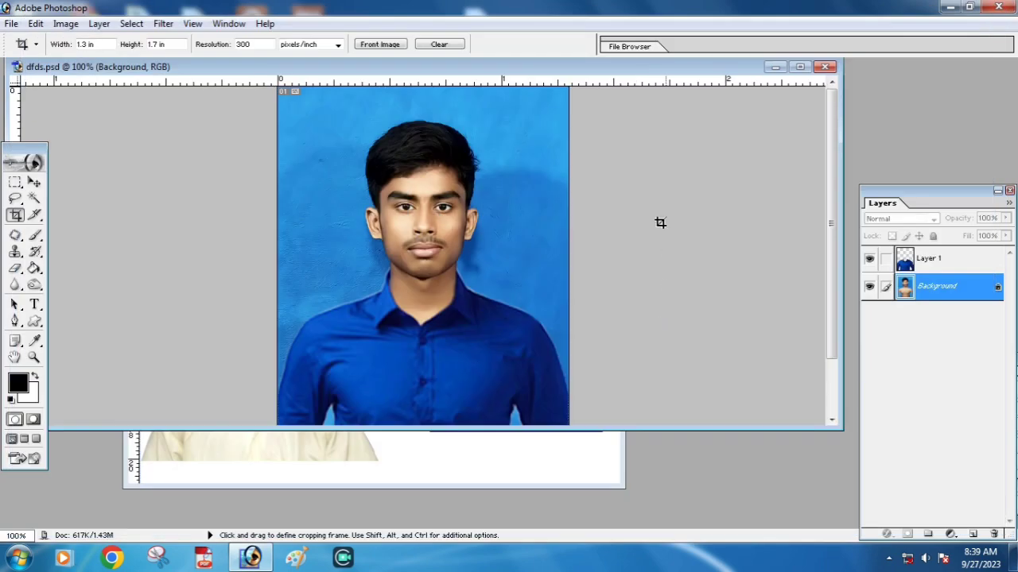
key("ctrl+Tab")
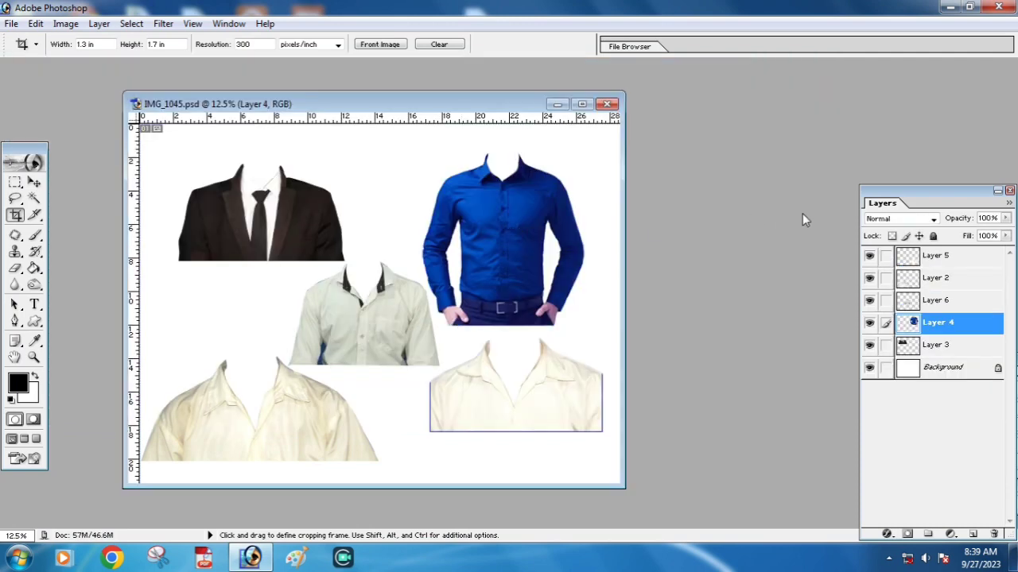
key("ctrl+o")
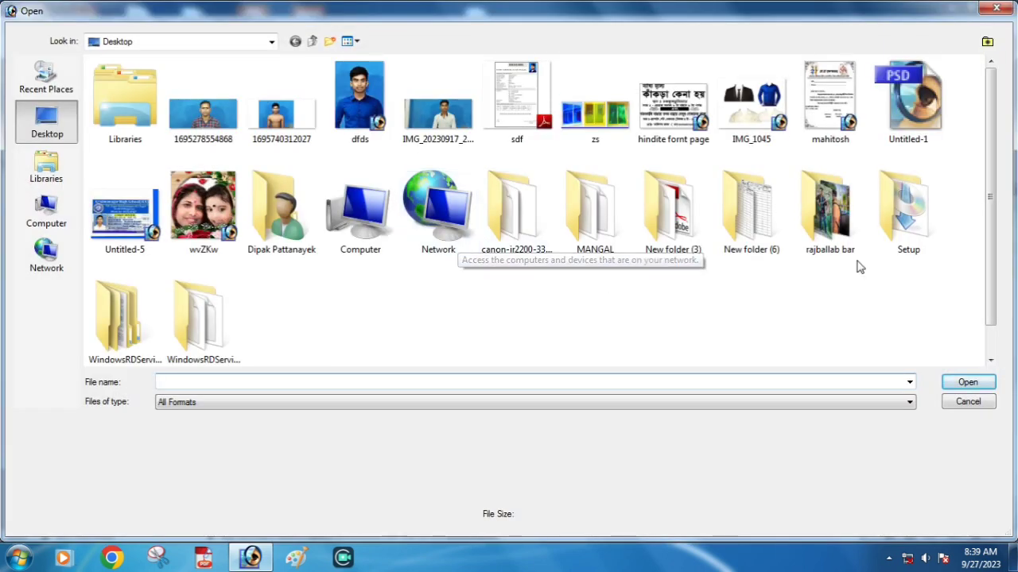
Step: Open 1695740312027.jpg and drag the black suit layer from IMG_1045.psd onto it
left_click(274, 127)
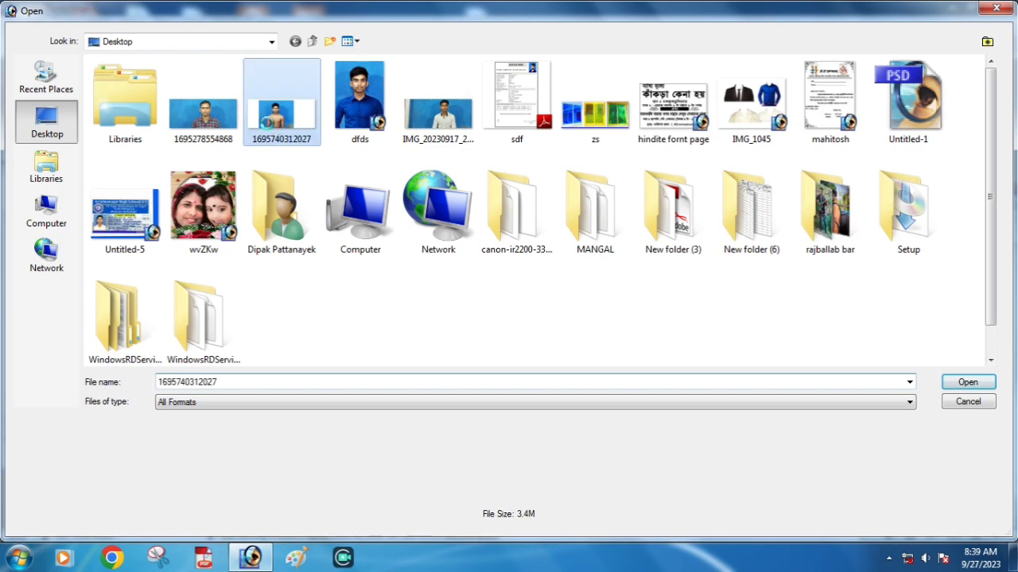
double_click(270, 121)
left_click_drag(282, 94, 534, 88)
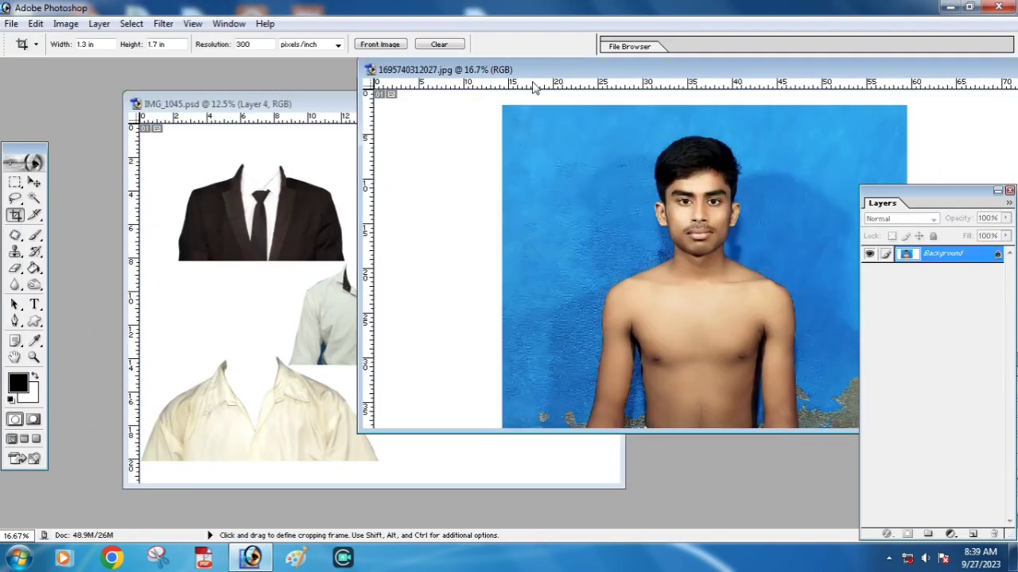
left_click(256, 250)
key("v")
left_click(261, 236)
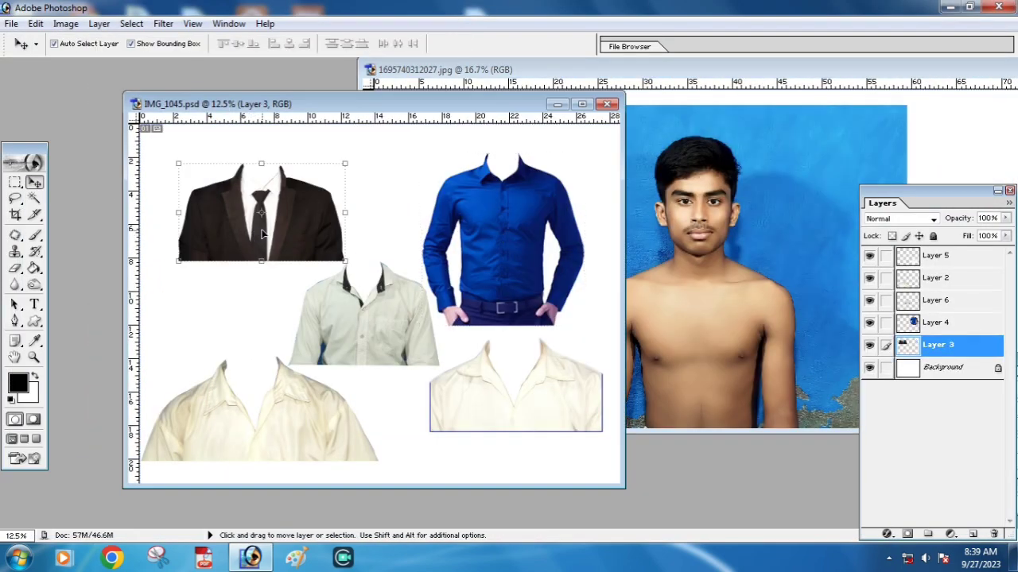
mouse_move(260, 235)
left_mouse_down()
mouse_move(672, 366)
mouse_move(685, 338)
left_mouse_up()
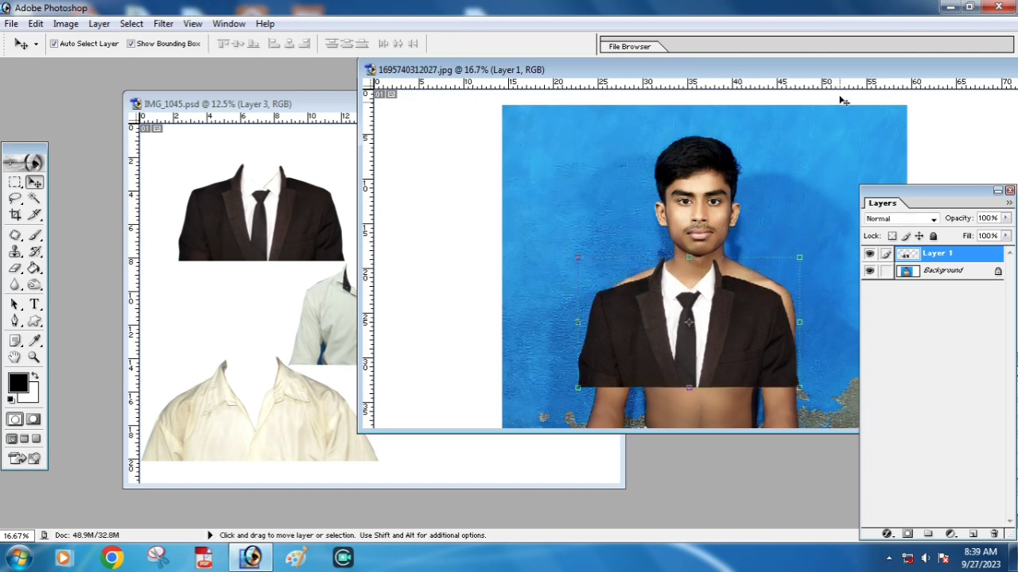
Step: Maximize the photo window and raise the suit so it sits just under the chin
left_click_drag(833, 72, 570, 72)
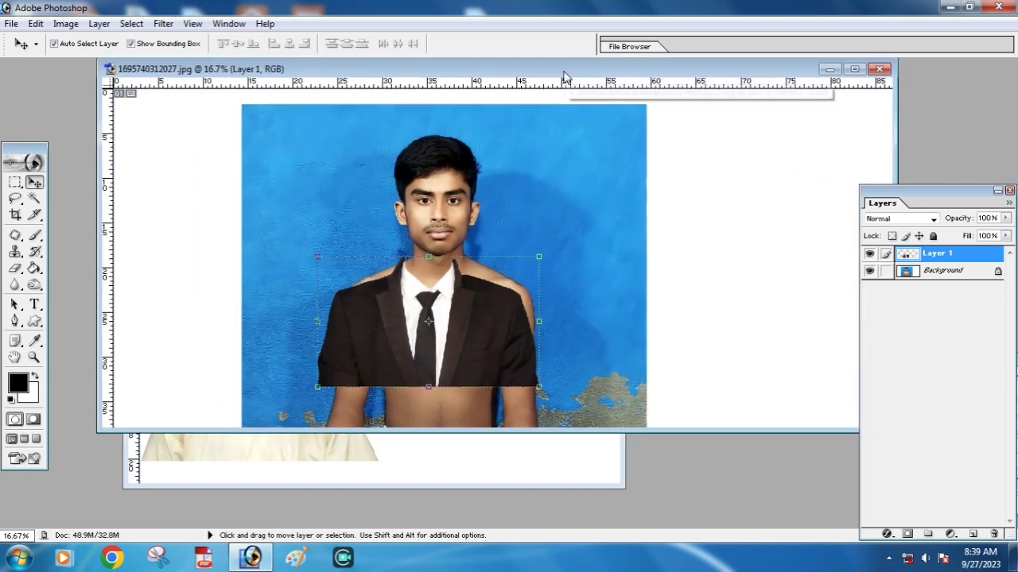
left_click(853, 71)
left_click(34, 357)
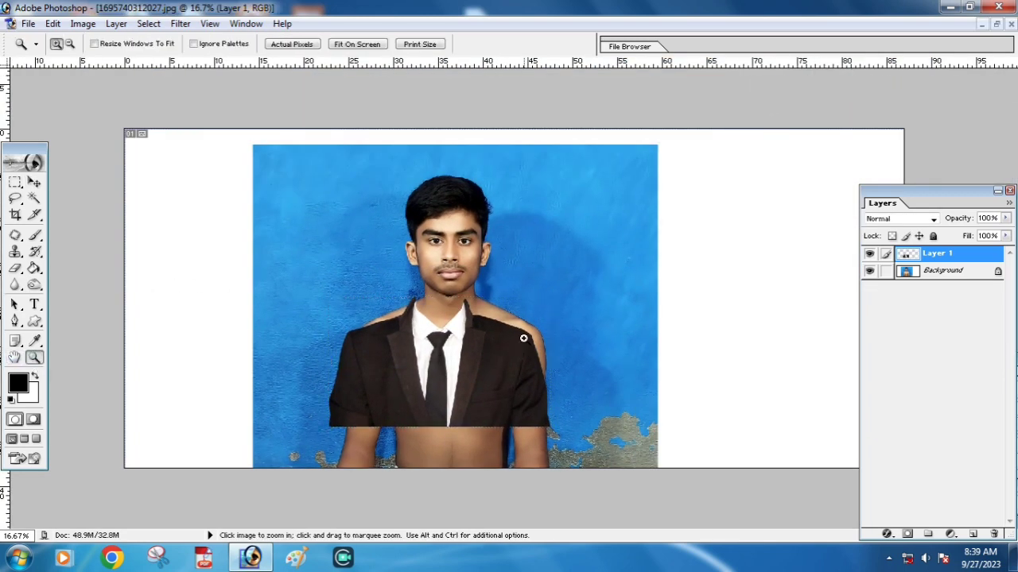
left_click(523, 338)
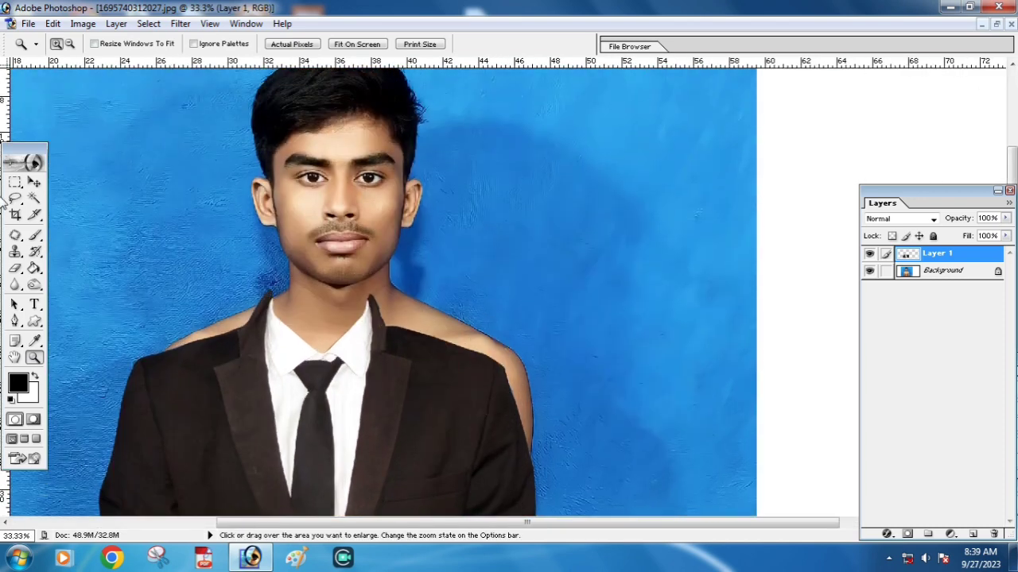
left_click(34, 182)
left_click_drag(318, 362, 338, 347)
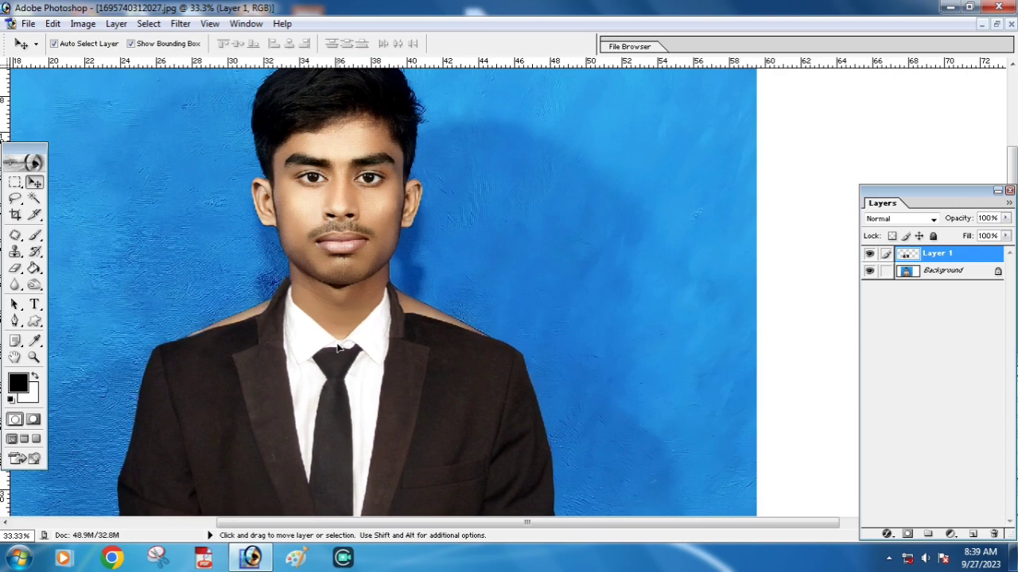
left_click(35, 357)
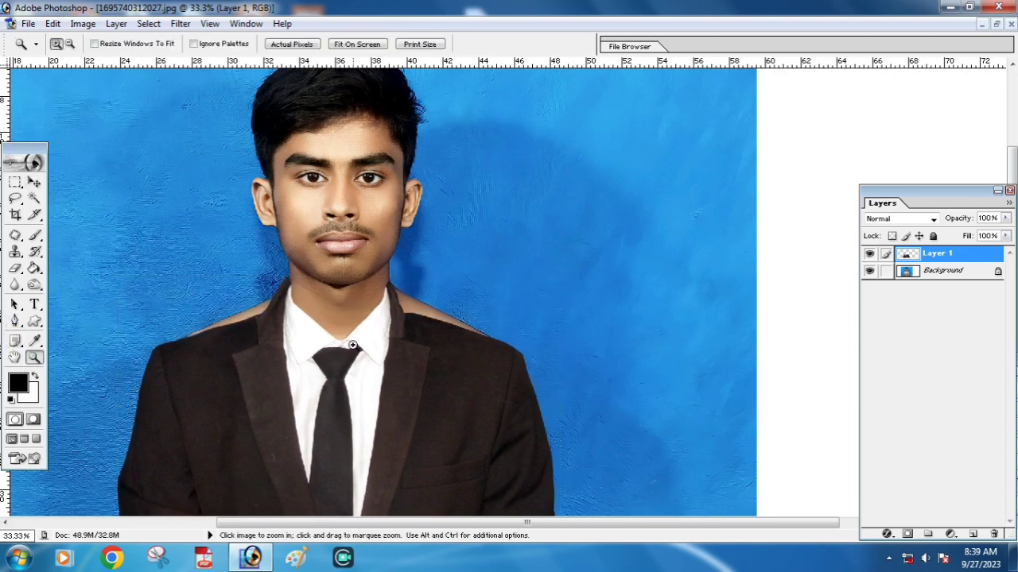
left_click(374, 316)
left_click(437, 226)
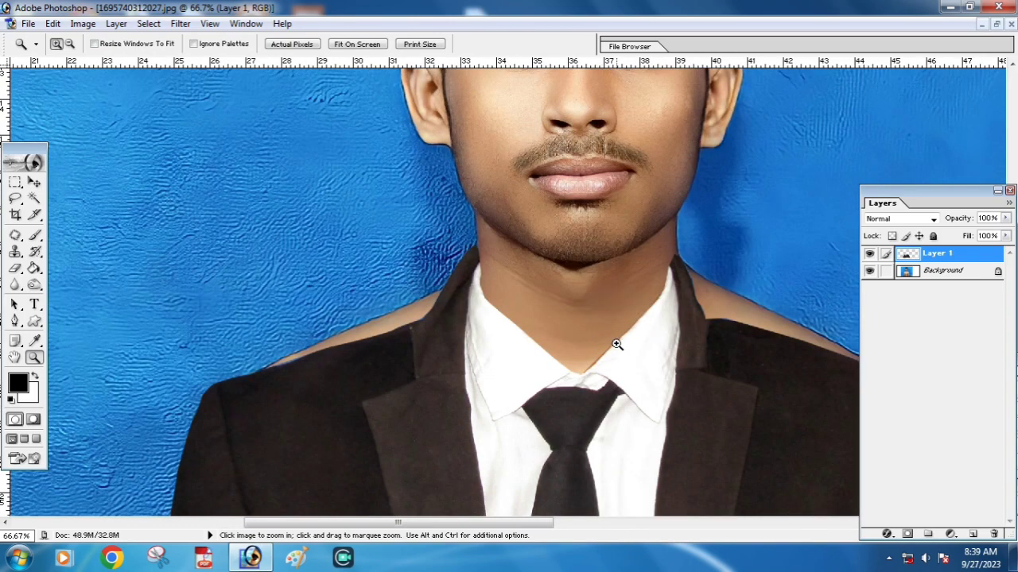
Step: Free-transform the suit layer to enlarge it to about 101.4%
left_click(35, 182)
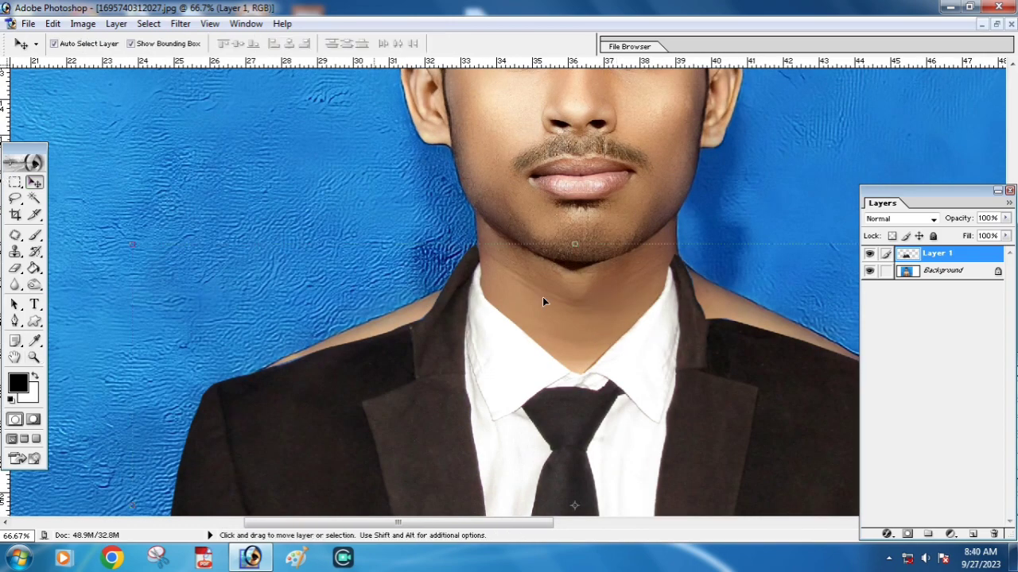
left_click(34, 357)
left_click(564, 361, "alt")
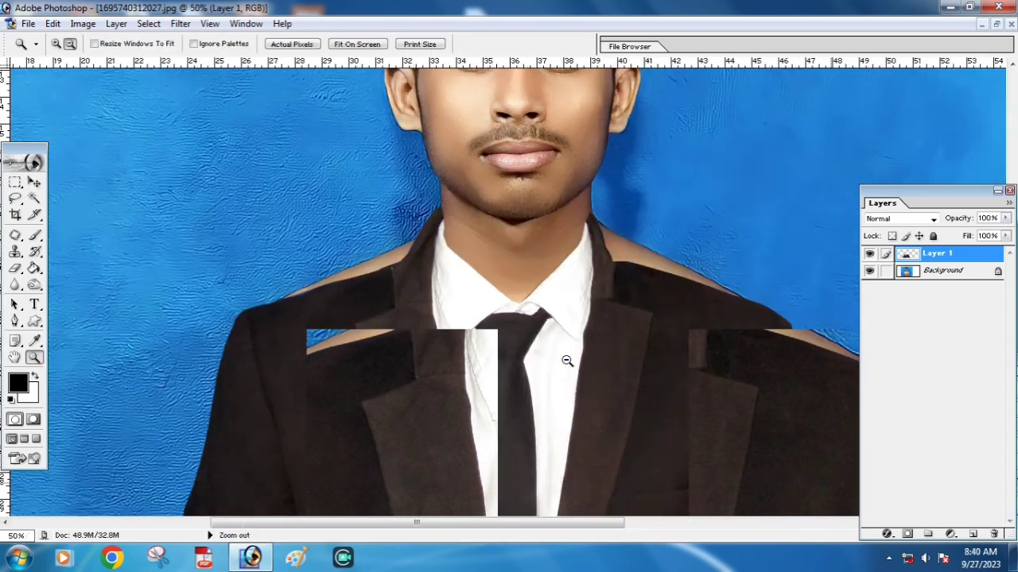
left_click(34, 182)
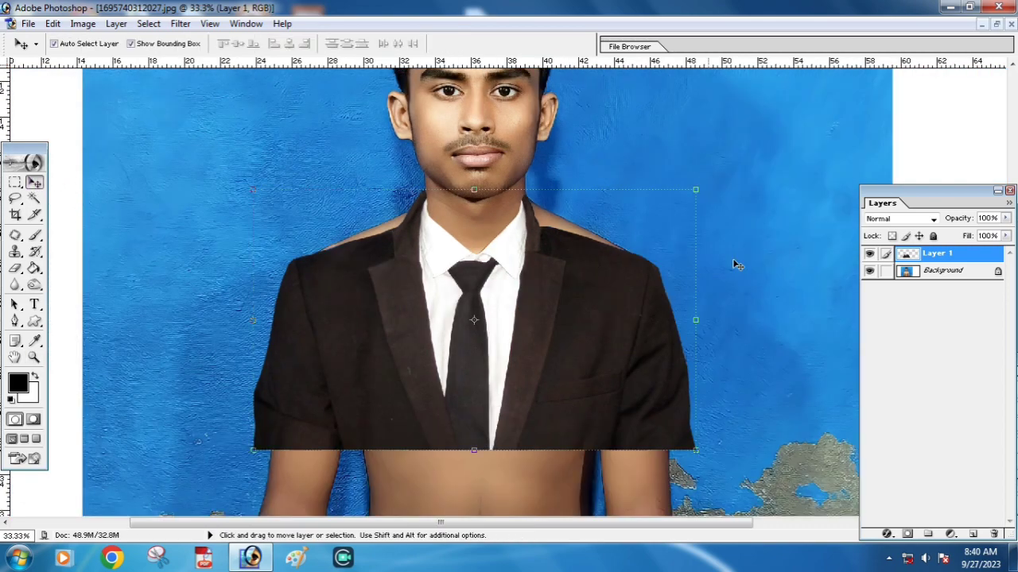
left_click_drag(697, 189, 707, 189)
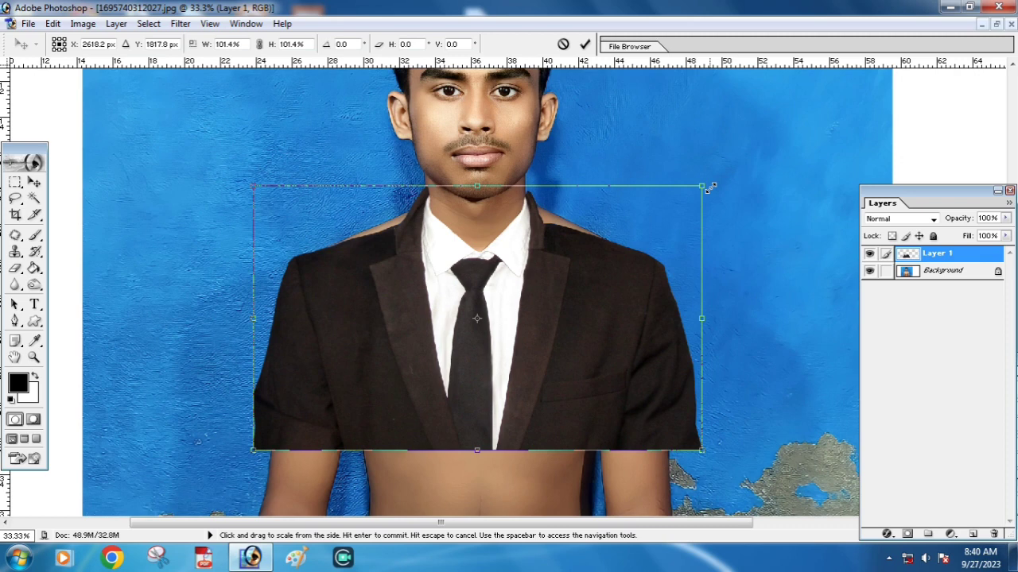
key("Return")
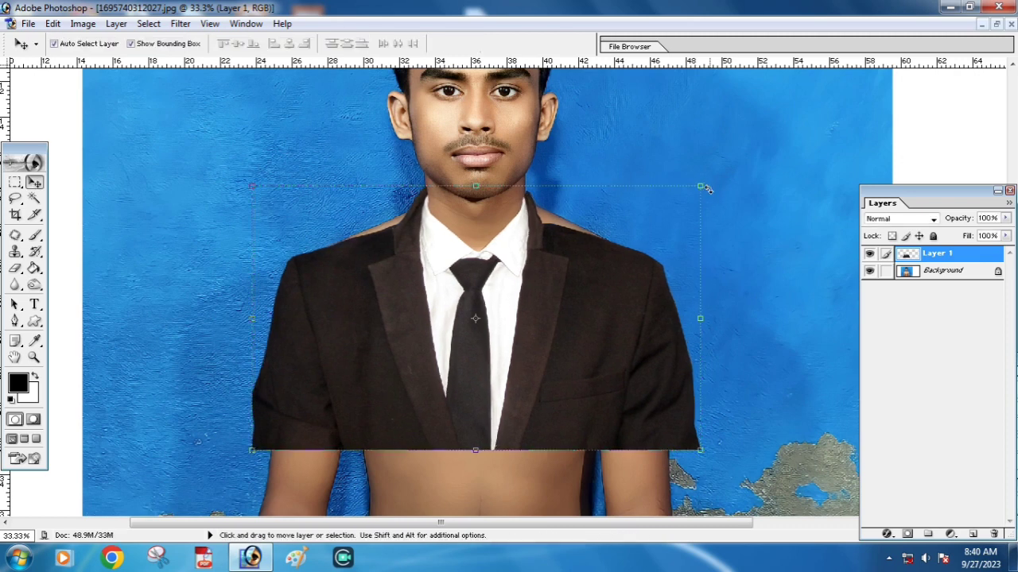
Step: Nudge the suit pixel by pixel with the arrow keys so it sits slightly lower
key("Left")
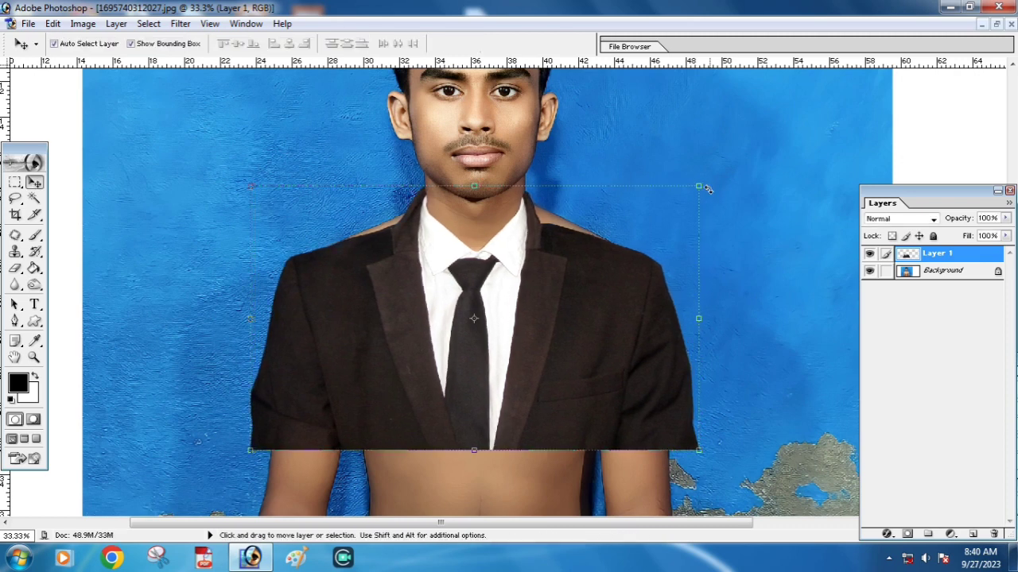
key("Right")
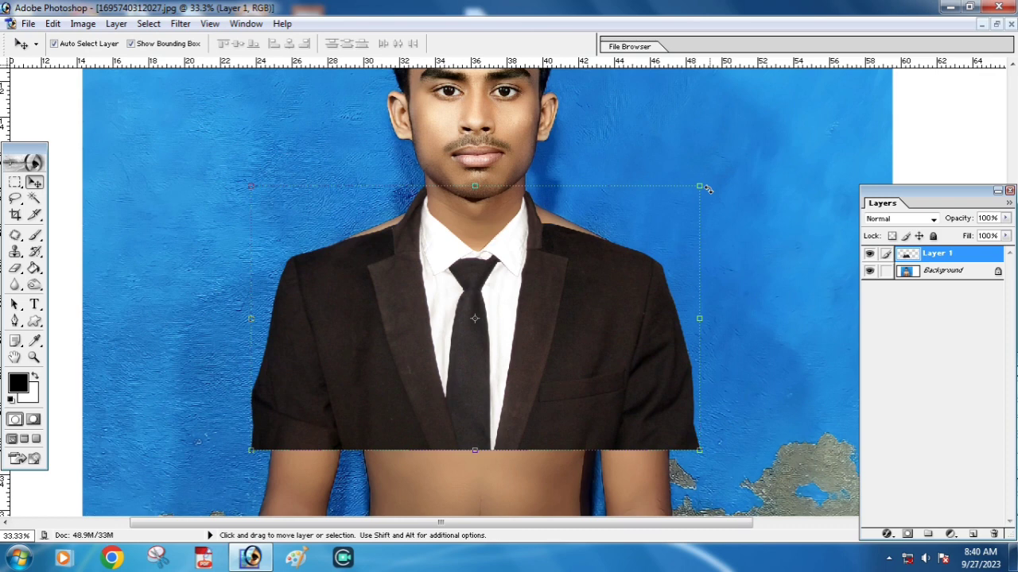
key("Down")
key("Down")
key("Down")
key("Down")
key("Up")
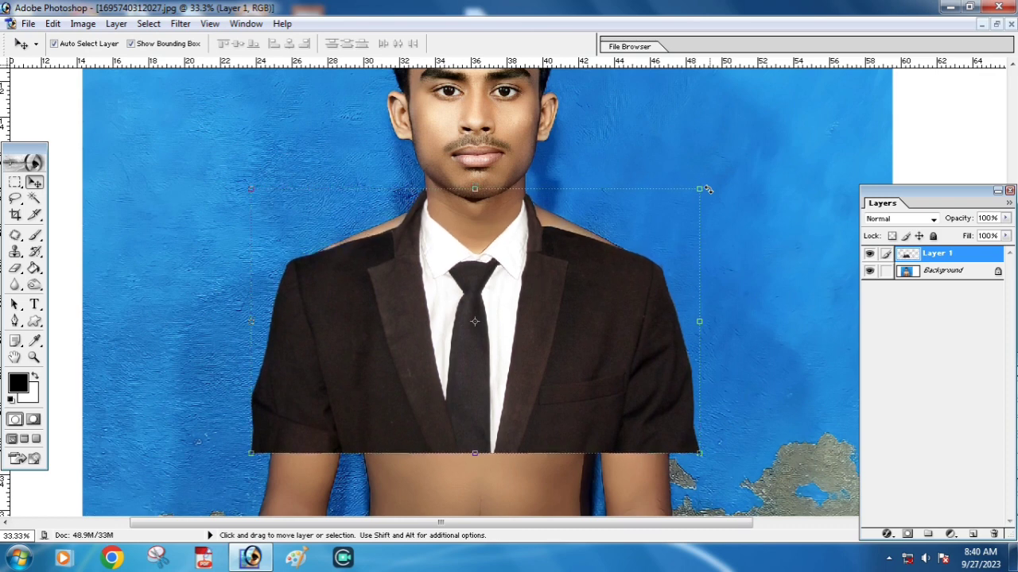
key("Right")
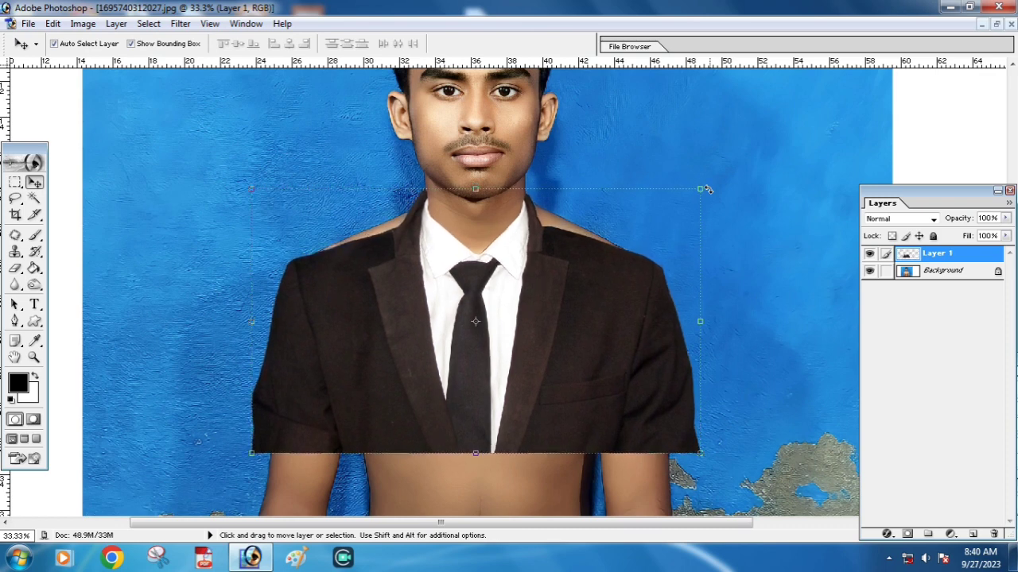
key("Left")
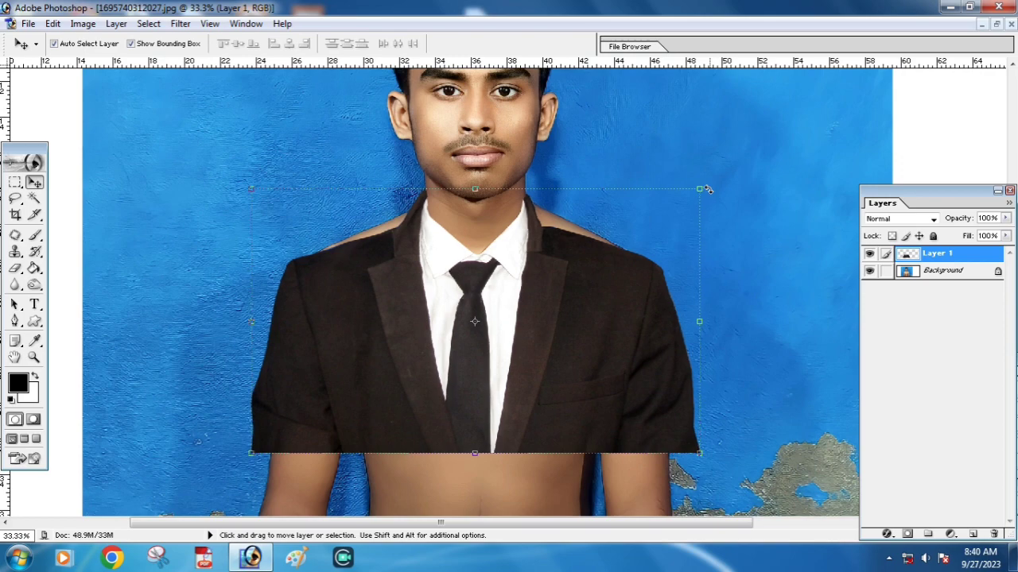
left_click(34, 357)
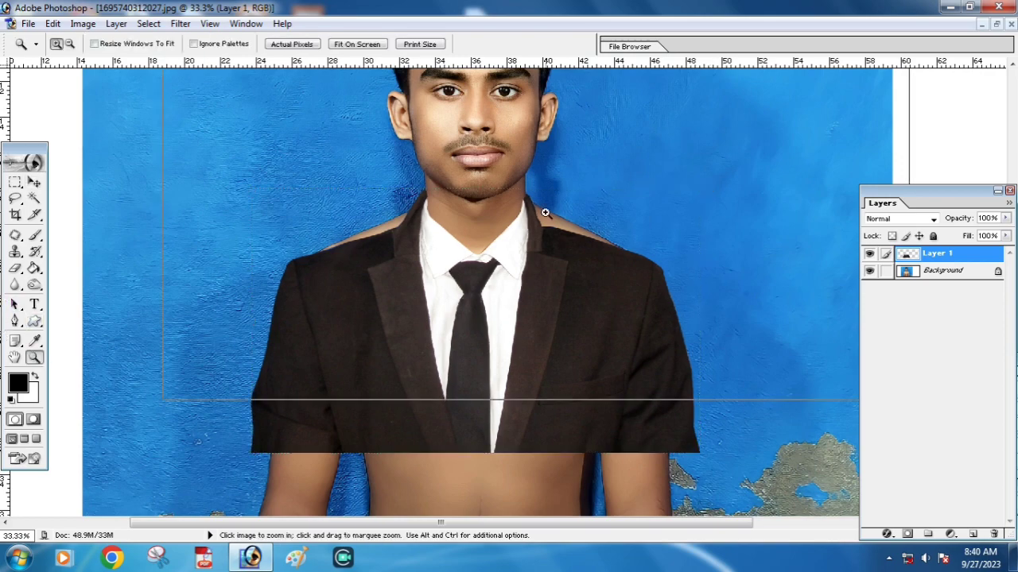
left_click(518, 271)
left_click(513, 272)
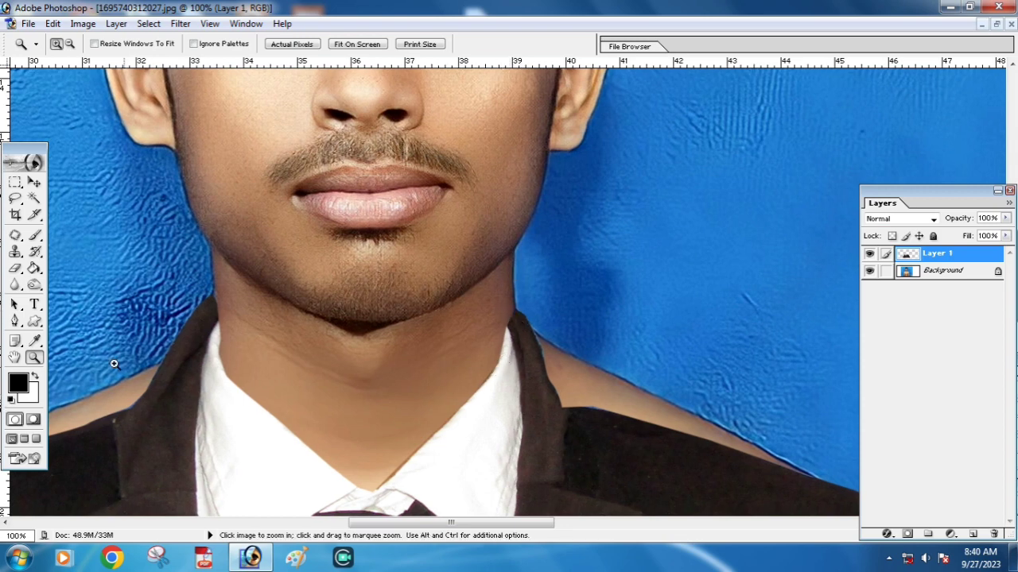
left_click(16, 268)
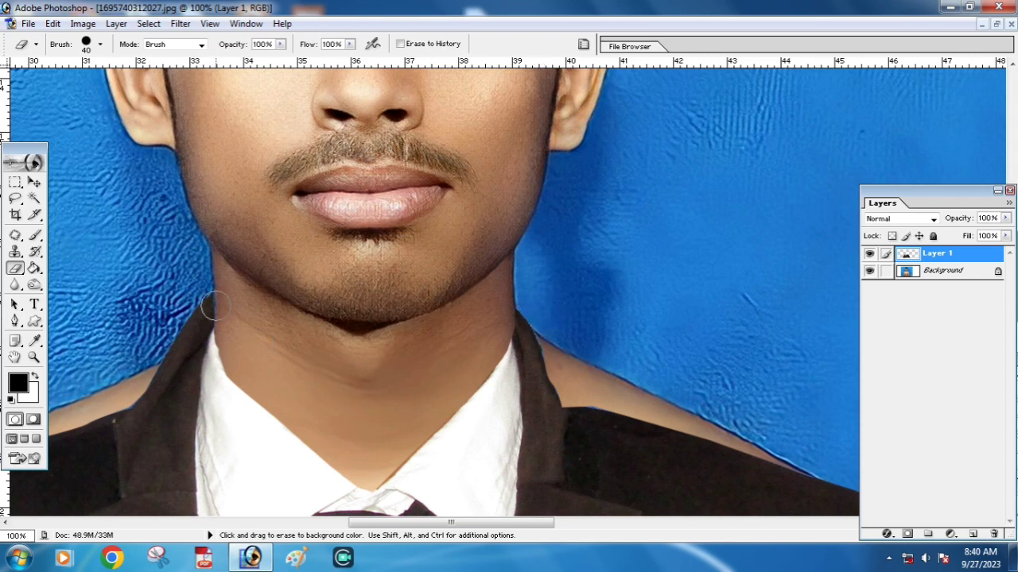
left_click(34, 357)
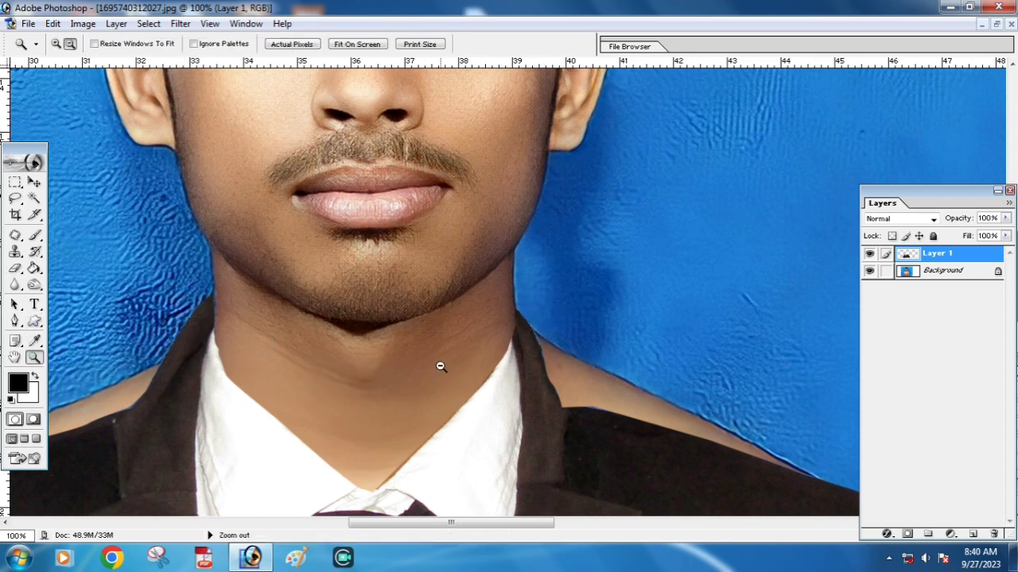
left_click(440, 367, "alt")
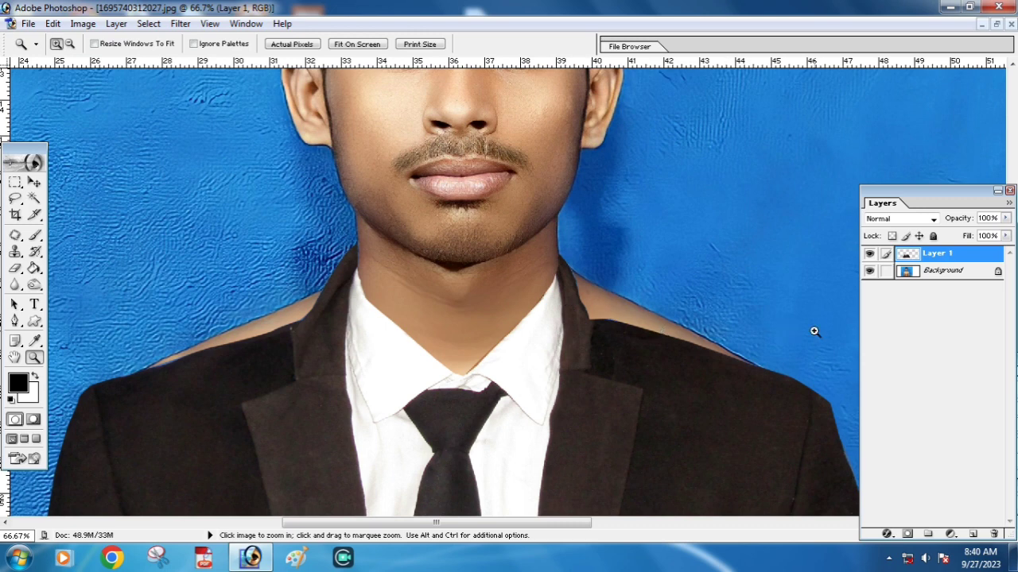
left_click(14, 253)
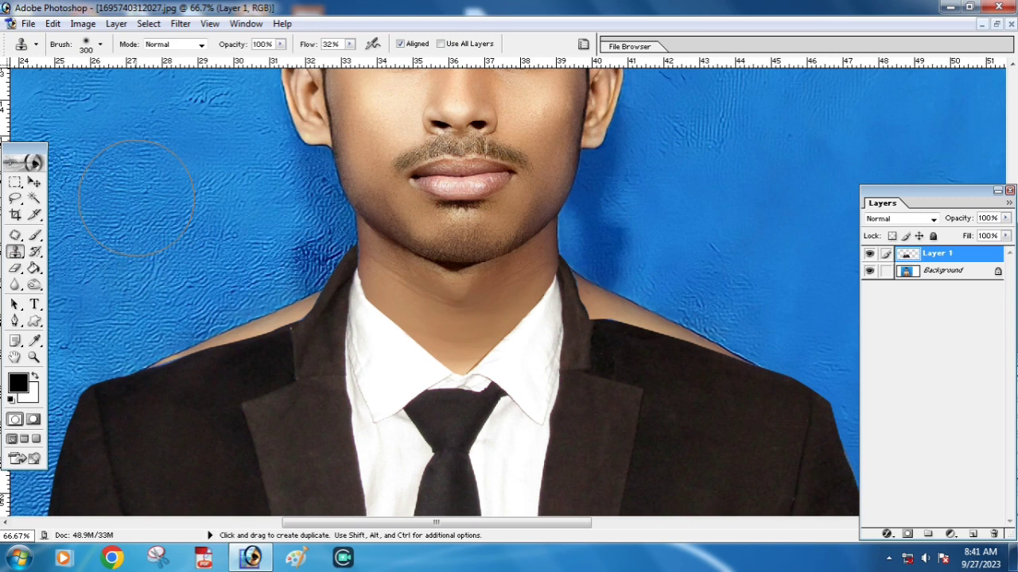
Step: Clone-stamp blue wall texture over the tan skin strips beside both suit shoulders on the Background layer
left_click(136, 199, "alt")
left_click(953, 272)
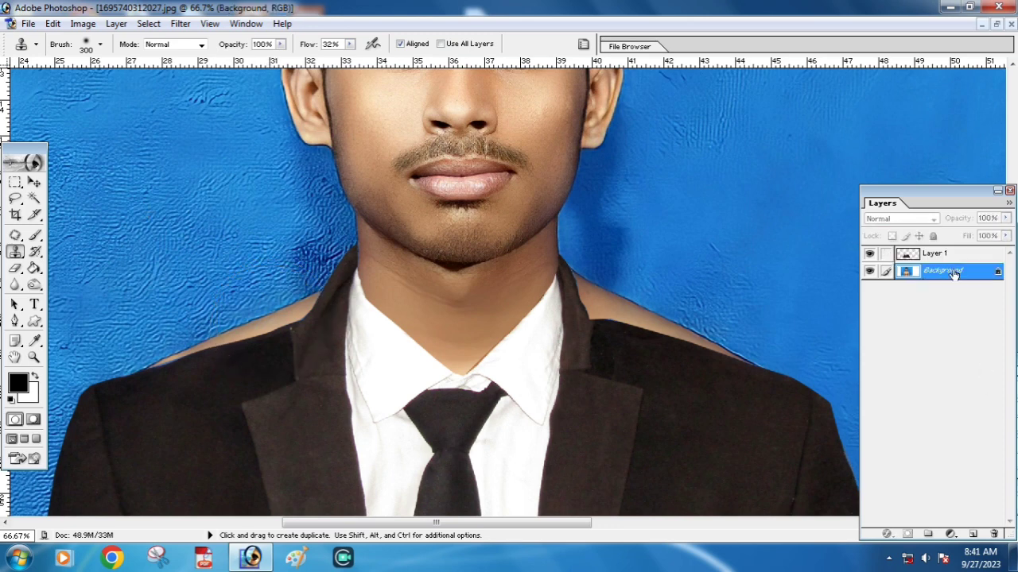
left_click_drag(287, 318, 167, 365)
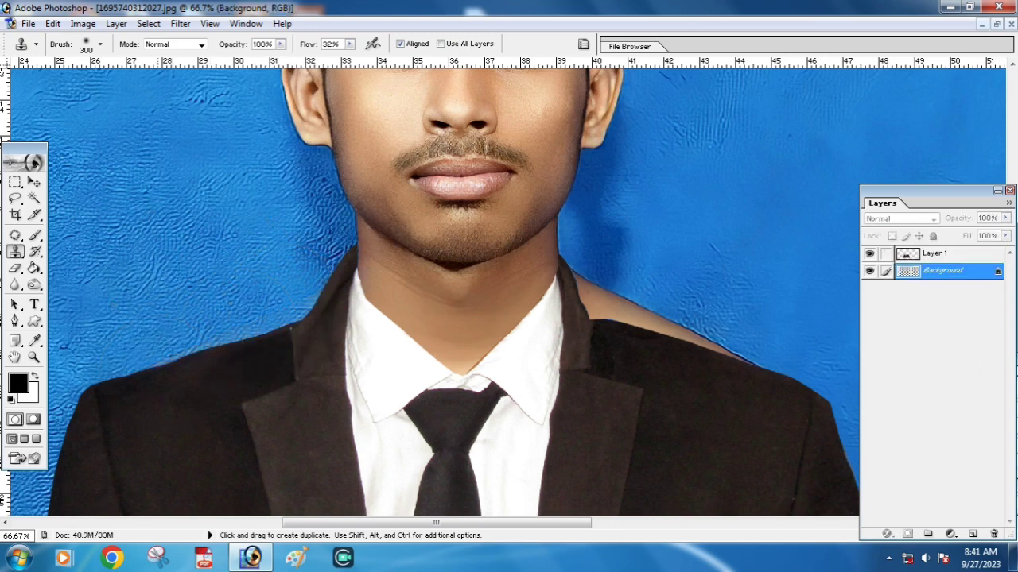
left_click_drag(644, 291, 609, 297)
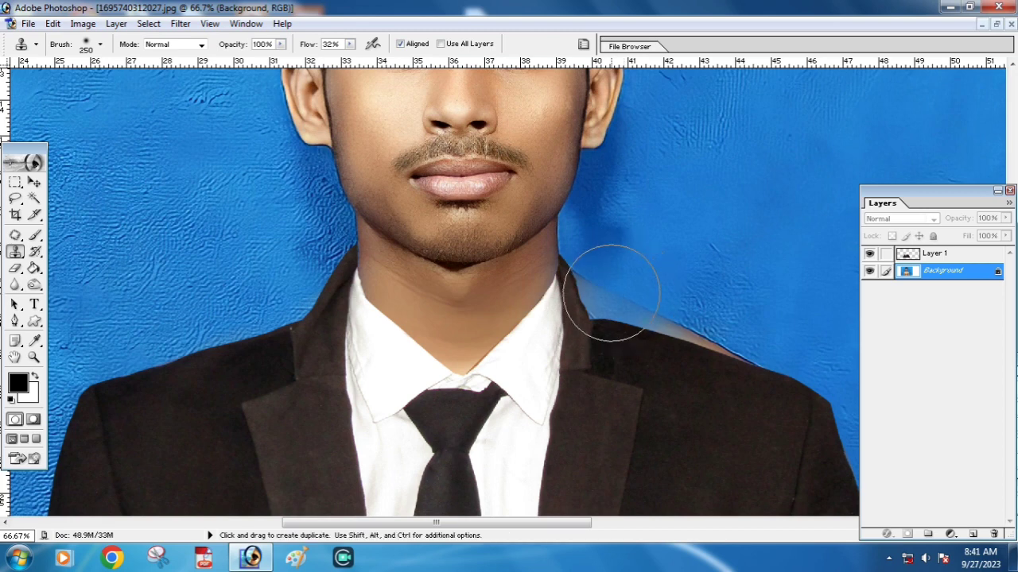
key("bracketleft")
key("bracketleft")
key("bracketleft")
mouse_move(647, 337)
left_mouse_down()
mouse_move(727, 357)
mouse_move(598, 272)
left_mouse_up()
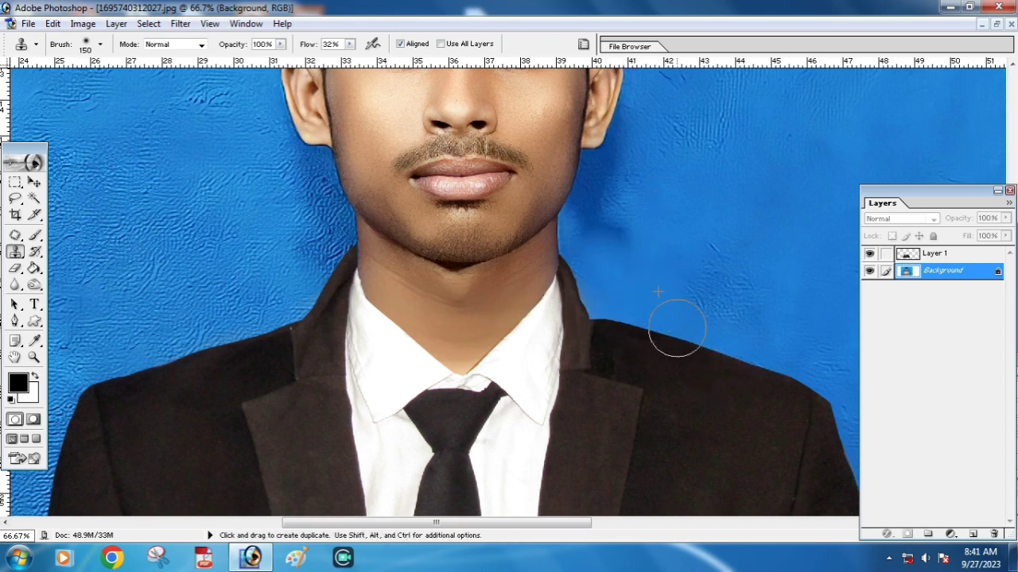
key("alt")
left_click(63, 354, "alt")
Step: Crop to a 1.3 × 1.7 in, 300 ppi frame around the head and suit
left_click(34, 358)
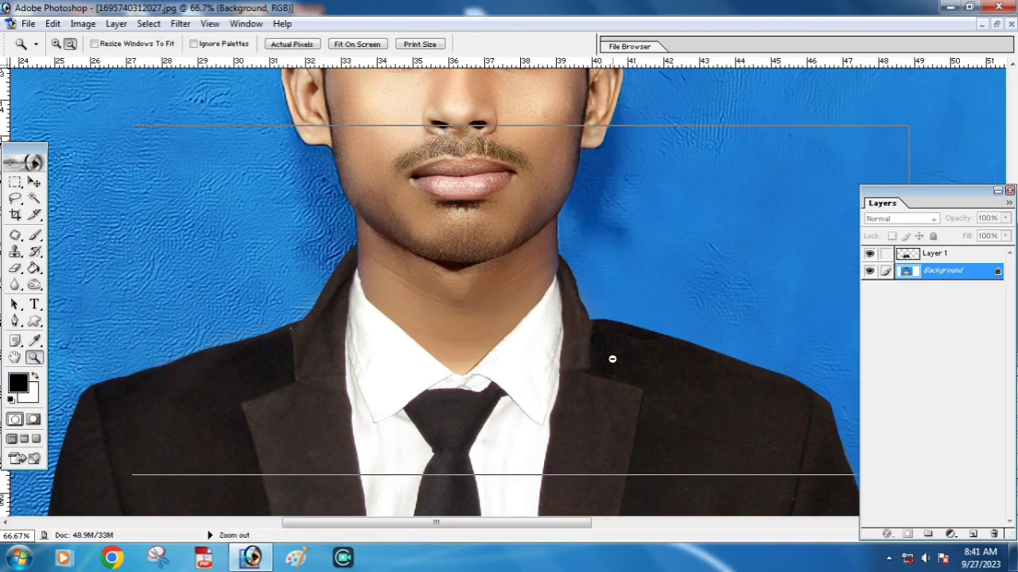
left_click(613, 356, "alt")
left_click(624, 357, "alt")
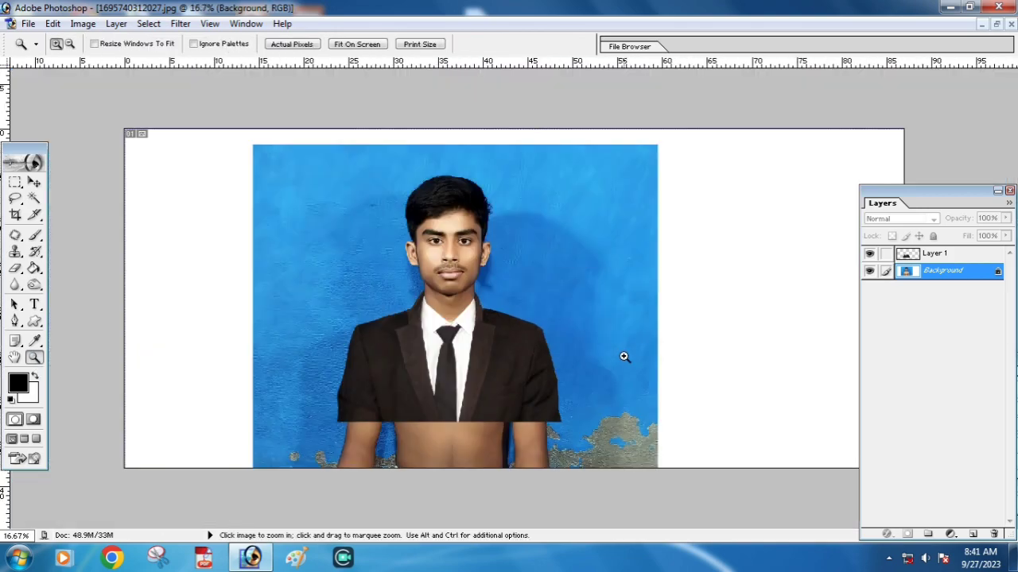
left_click(15, 215)
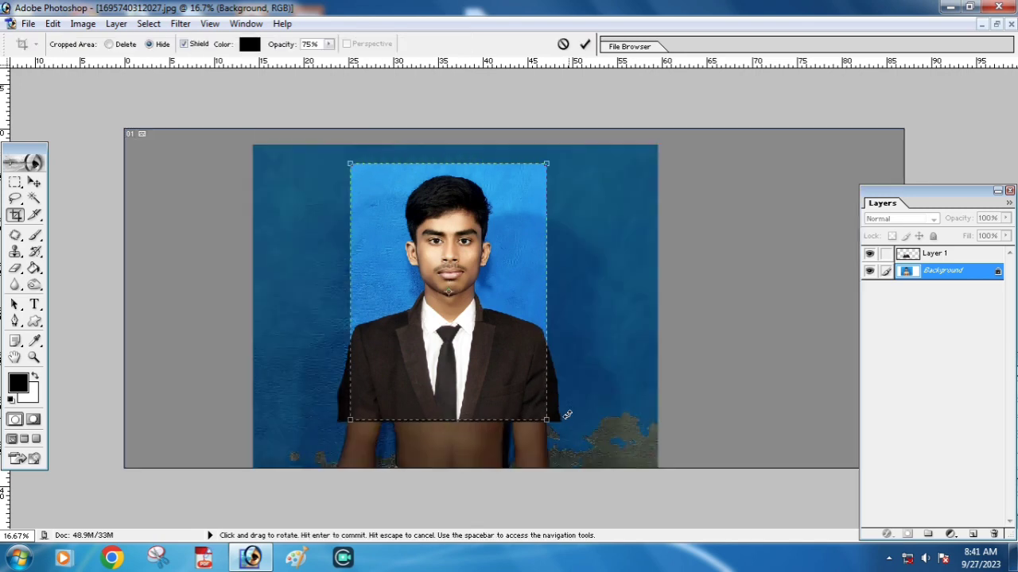
left_click_drag(517, 362, 566, 420)
left_click_drag(501, 380, 504, 375)
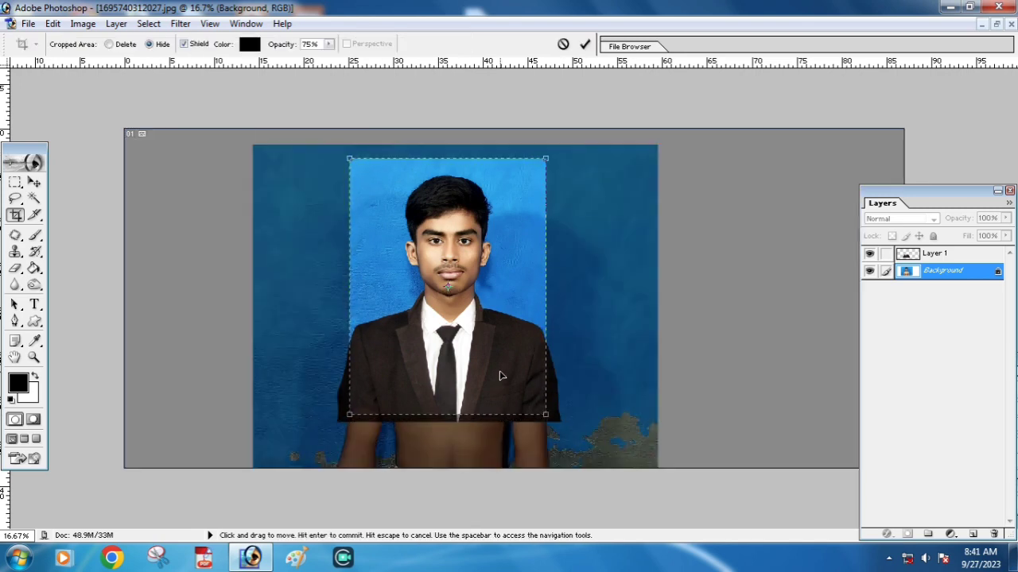
key("Return")
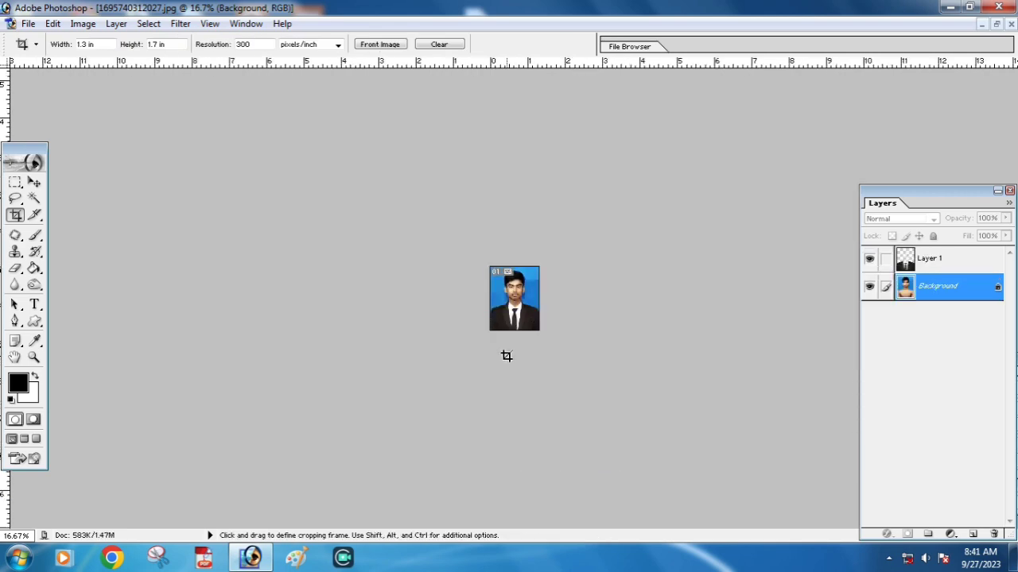
Step: Zoom the cropped portrait to 100% and bring up the Open dialog
key("z")
left_click(552, 347)
left_click(552, 348)
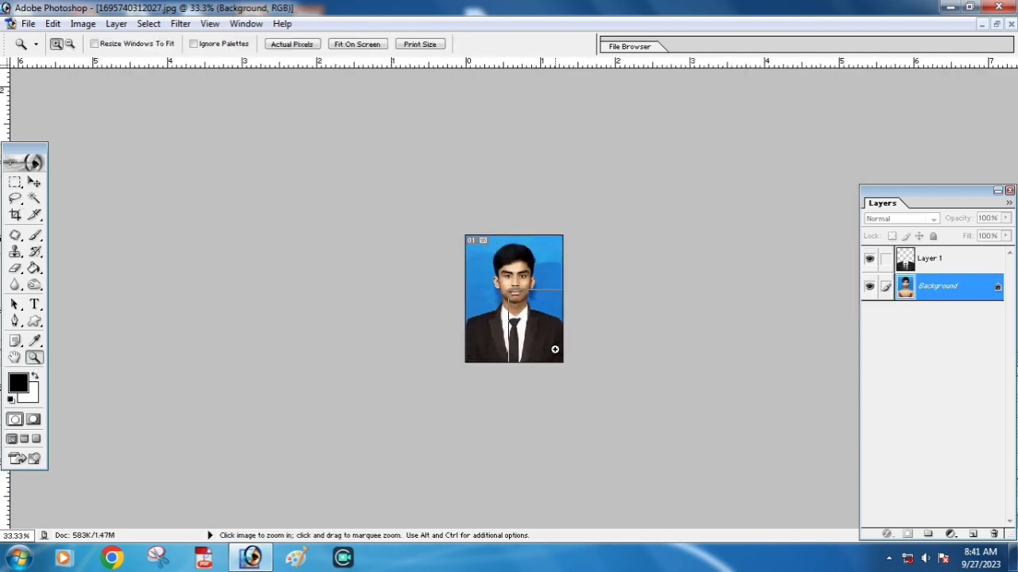
left_click(554, 350)
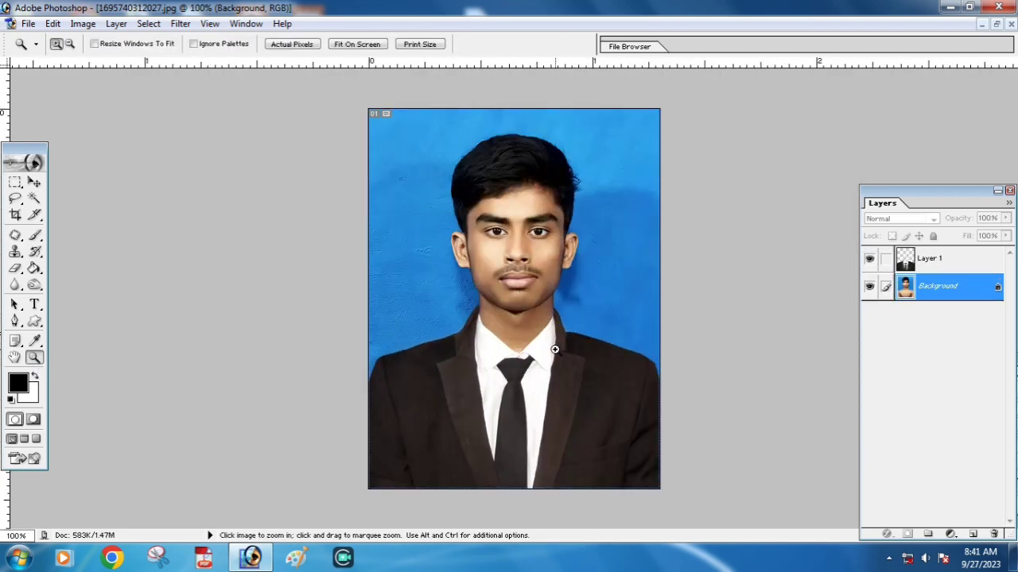
key("ctrl+o")
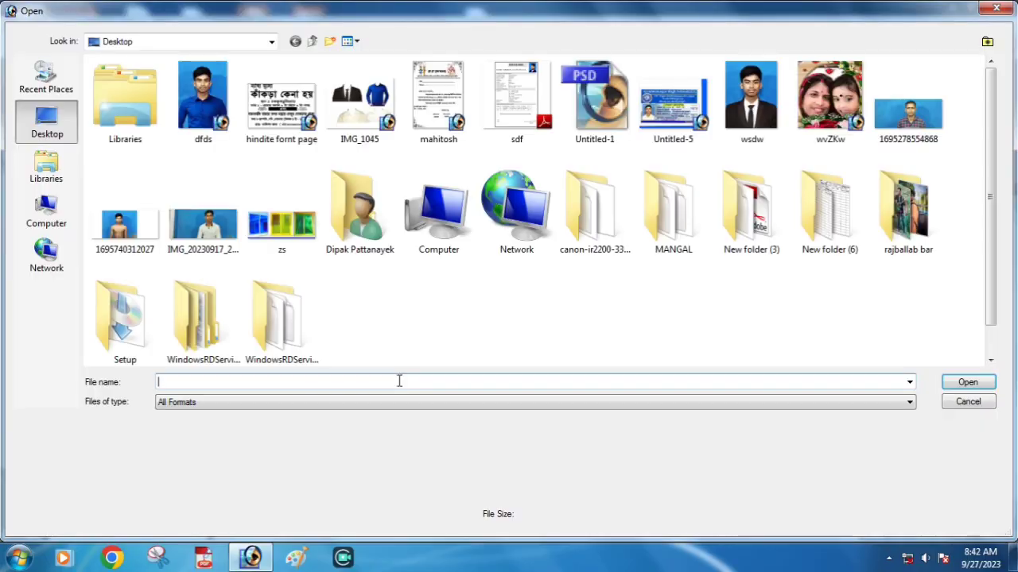
left_click(203, 100)
left_click(751, 103, "ctrl")
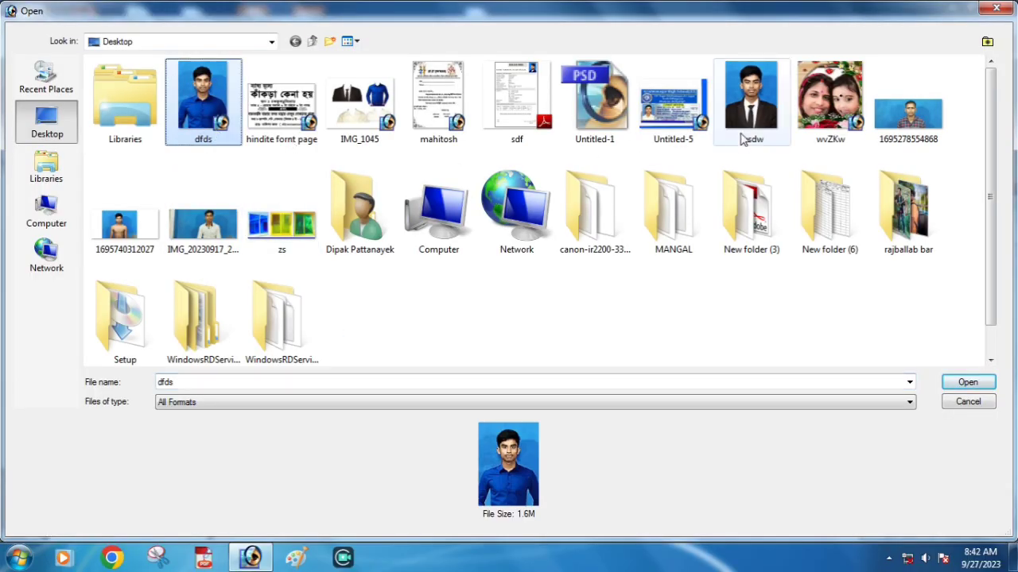
left_click(127, 227, "ctrl")
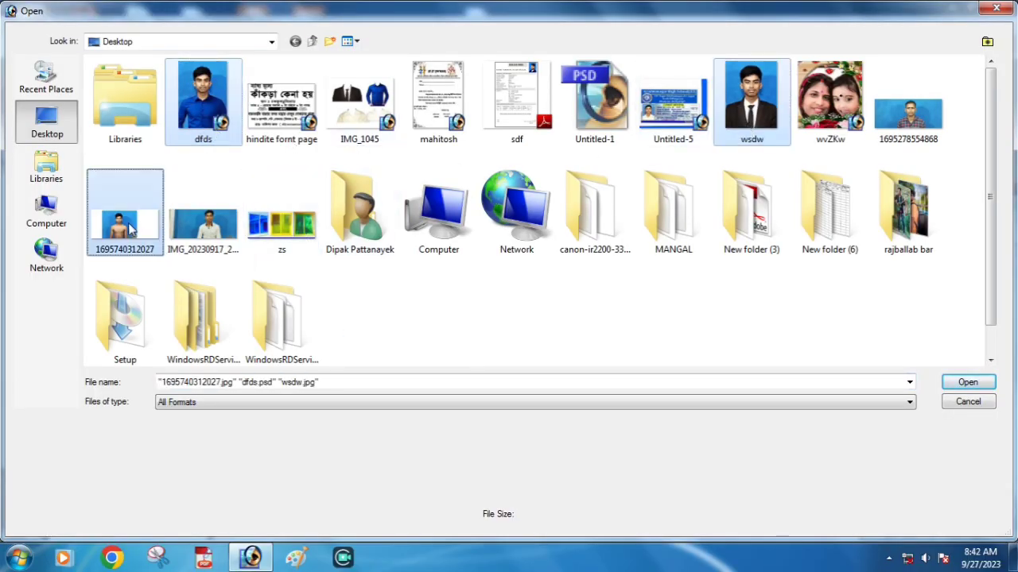
key("Return")
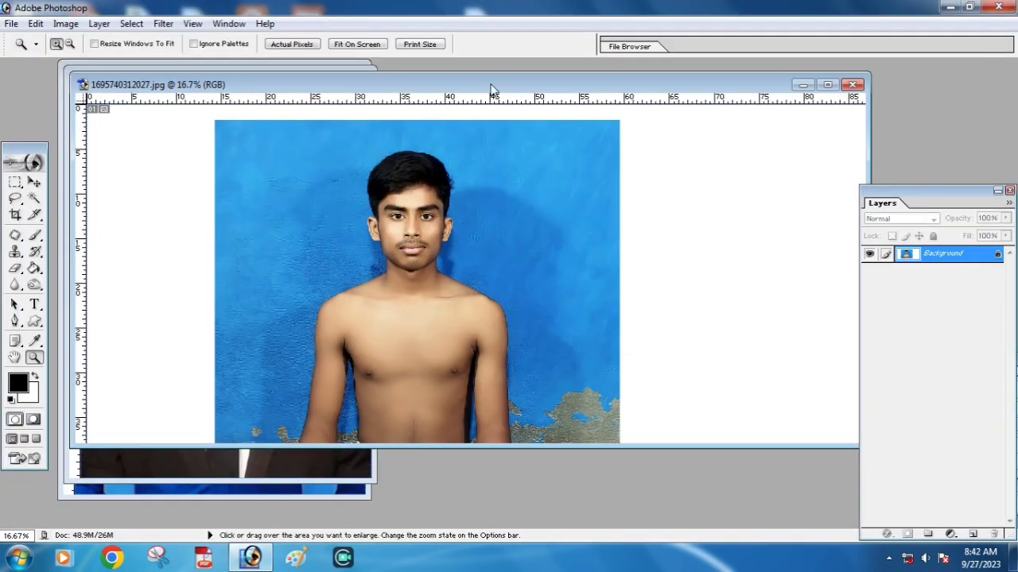
Step: Rearrange the three document windows so the photos sit side by side
left_click_drag(491, 87, 668, 63)
left_click(302, 195)
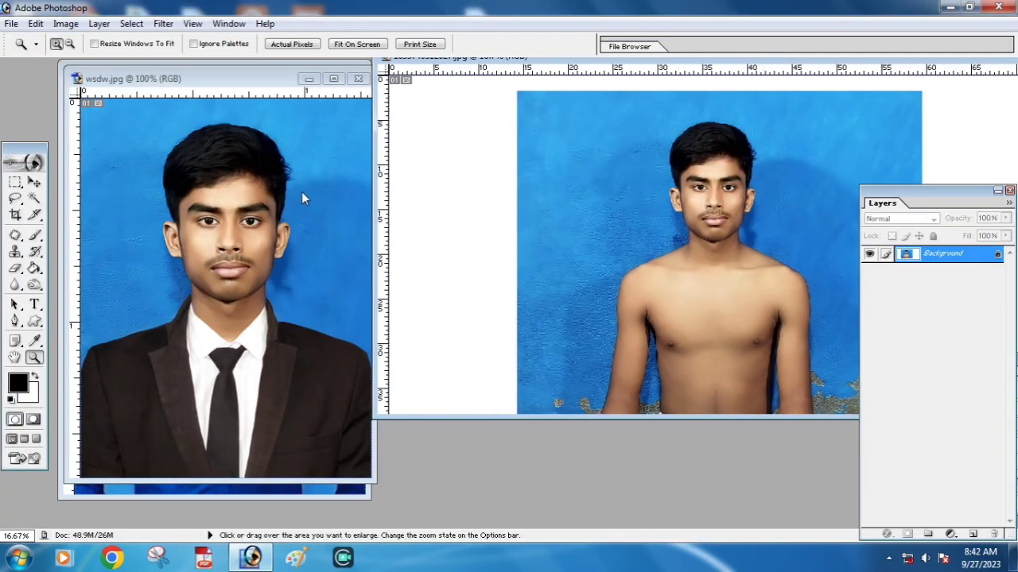
left_click_drag(262, 79, 614, 64)
left_click(295, 152)
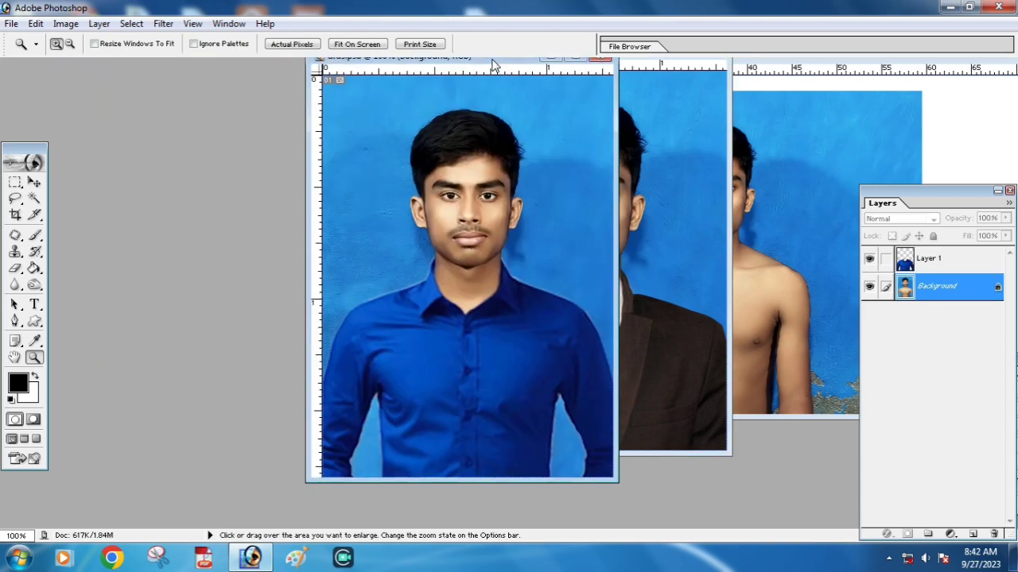
left_click_drag(244, 77, 252, 82)
left_click(527, 163)
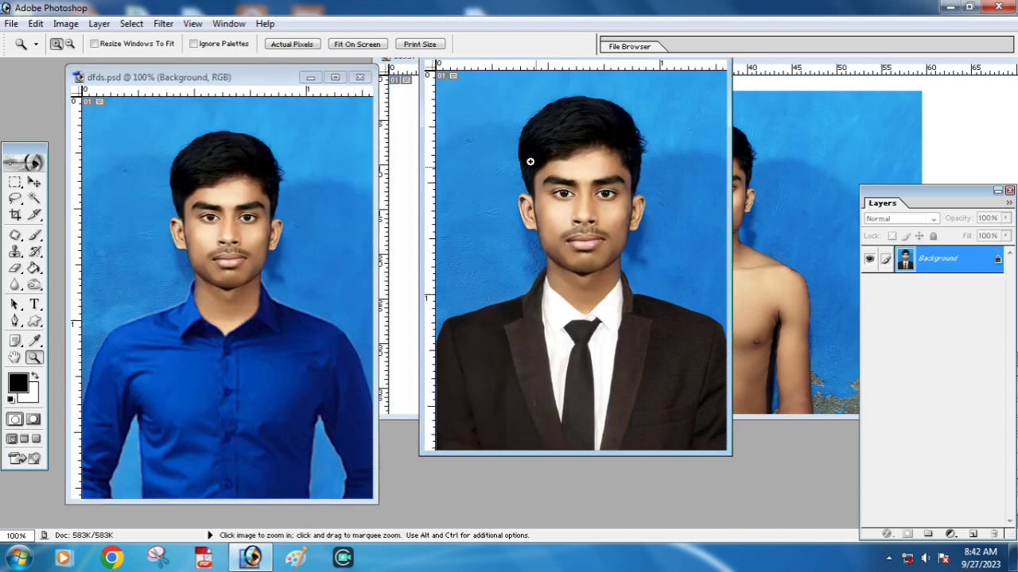
left_click_drag(536, 65, 366, 113)
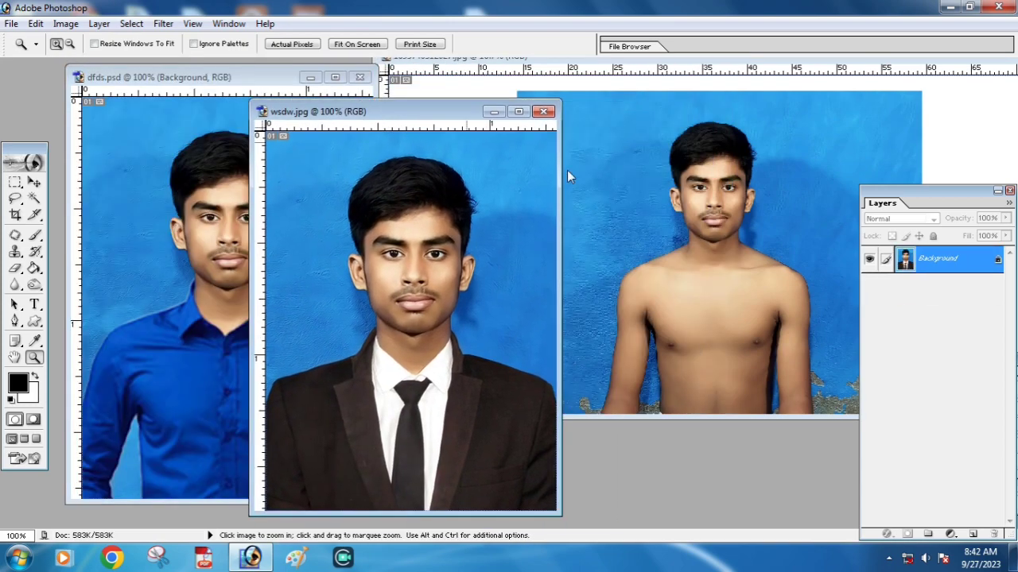
left_click(566, 170)
left_click(267, 265)
left_click(163, 240)
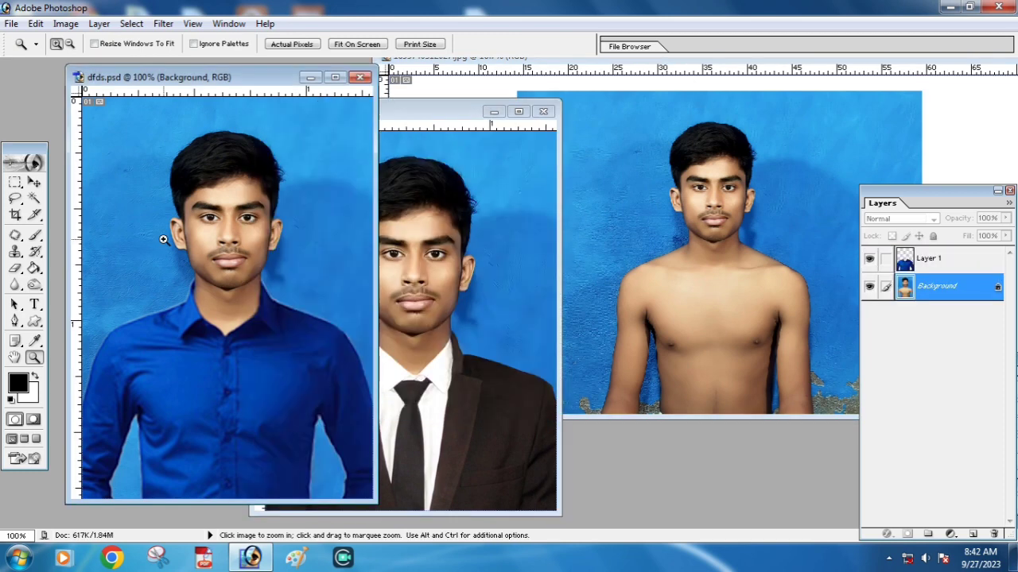
left_click(531, 240)
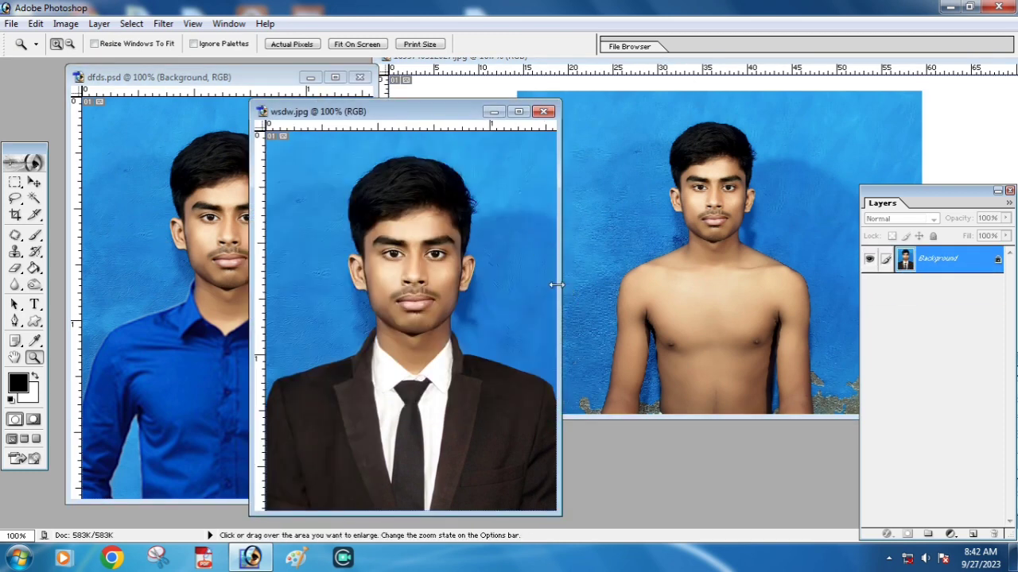
Step: Zoom each photo to fit, blue-shirt at 66.7%, and bring the shirtless photo to the front
mouse_move(559, 284)
left_mouse_down()
mouse_move(455, 269)
mouse_move(491, 247)
left_mouse_up()
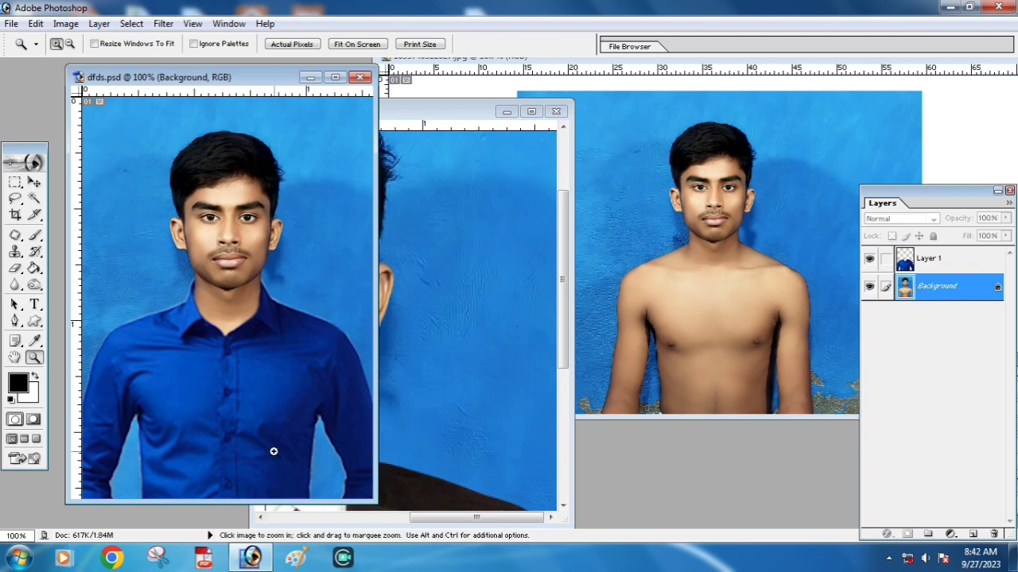
left_click(780, 360)
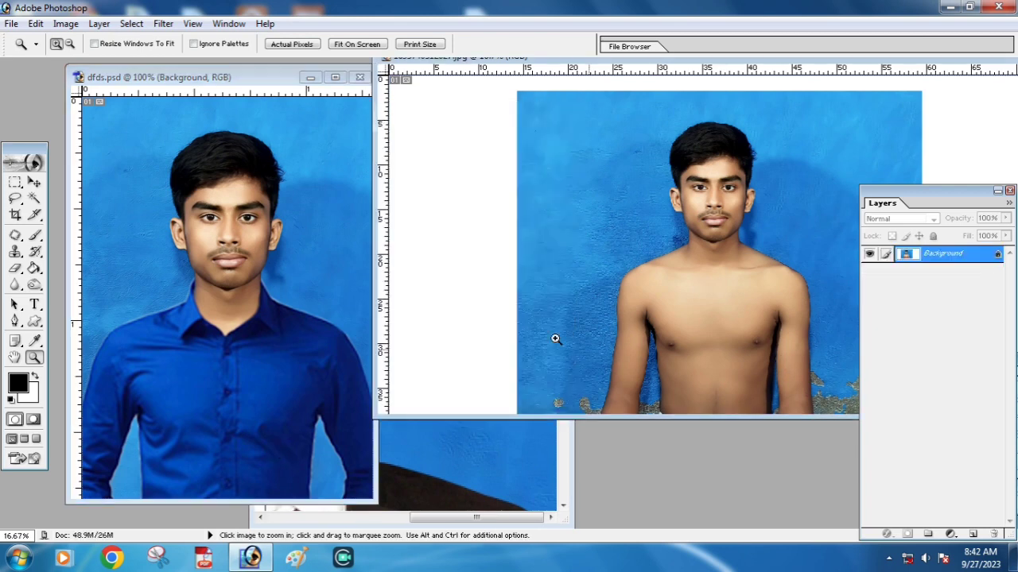
left_click(456, 506)
left_click(813, 243)
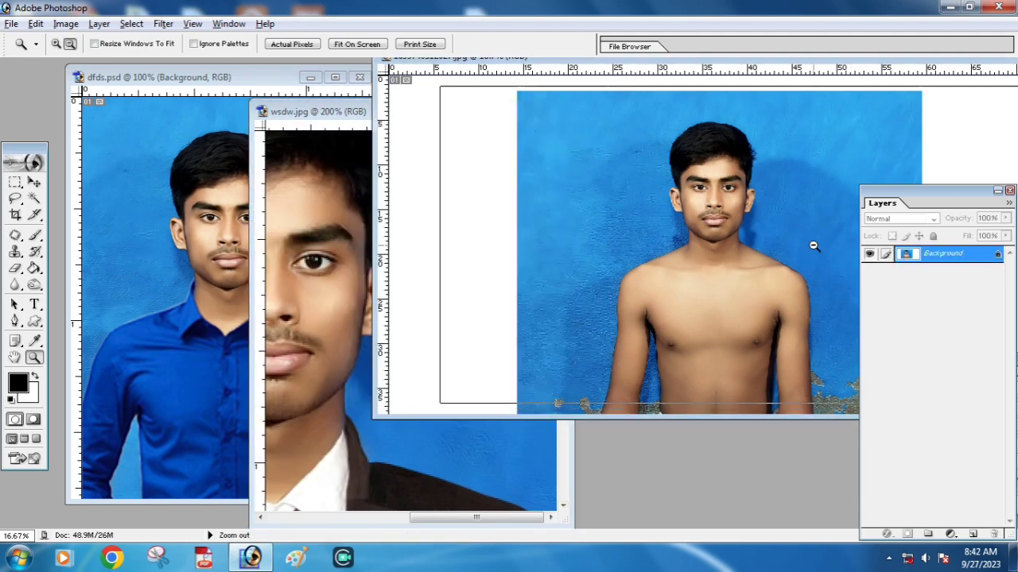
left_click(369, 310)
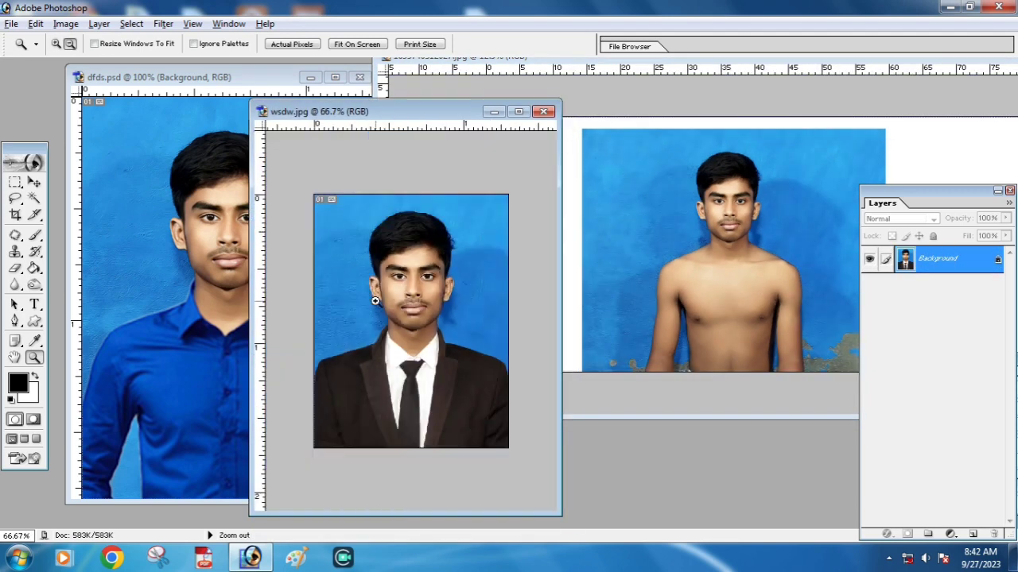
left_click(196, 312)
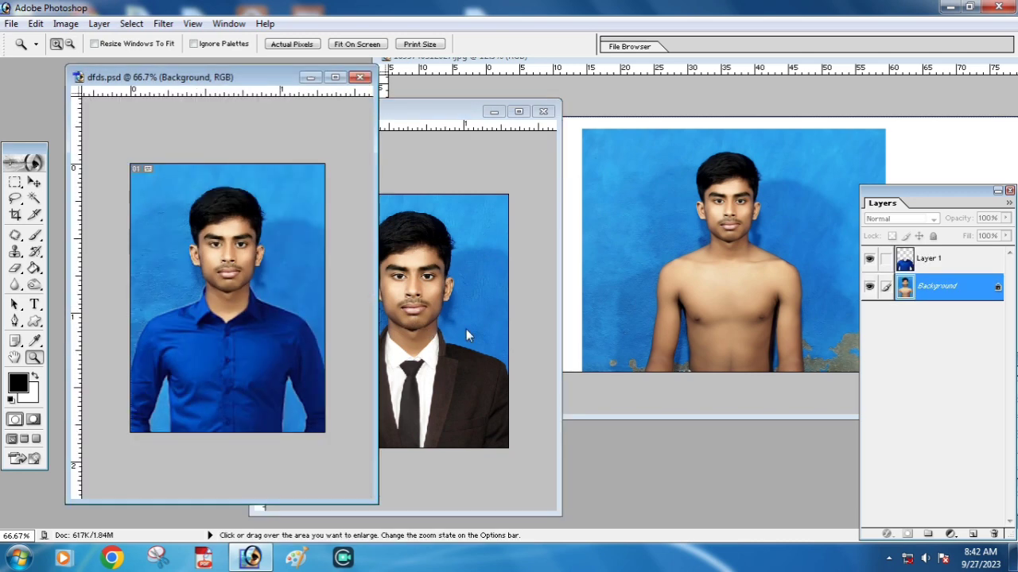
left_click(462, 337)
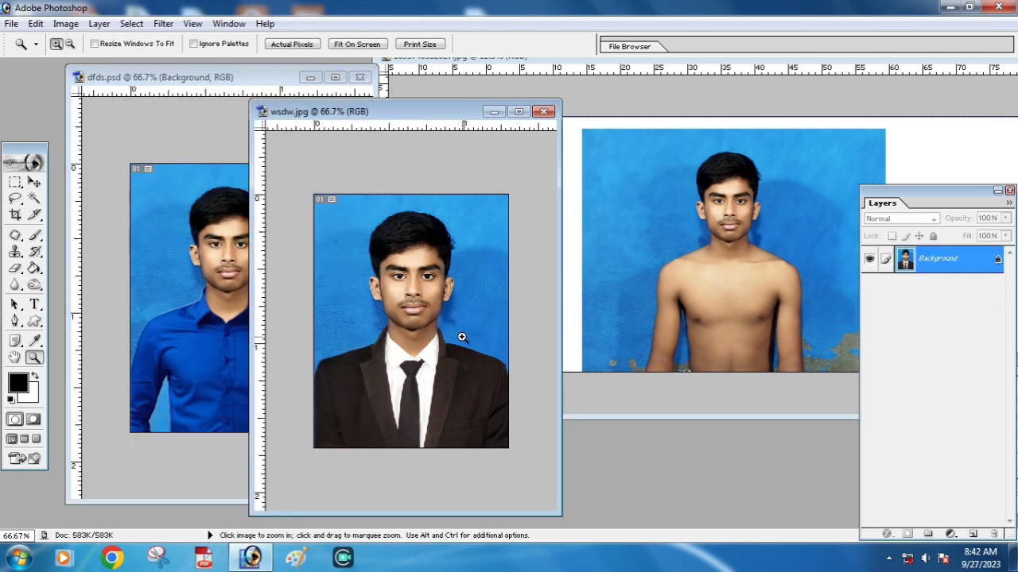
left_click(737, 67)
left_click_drag(663, 62, 389, 62)
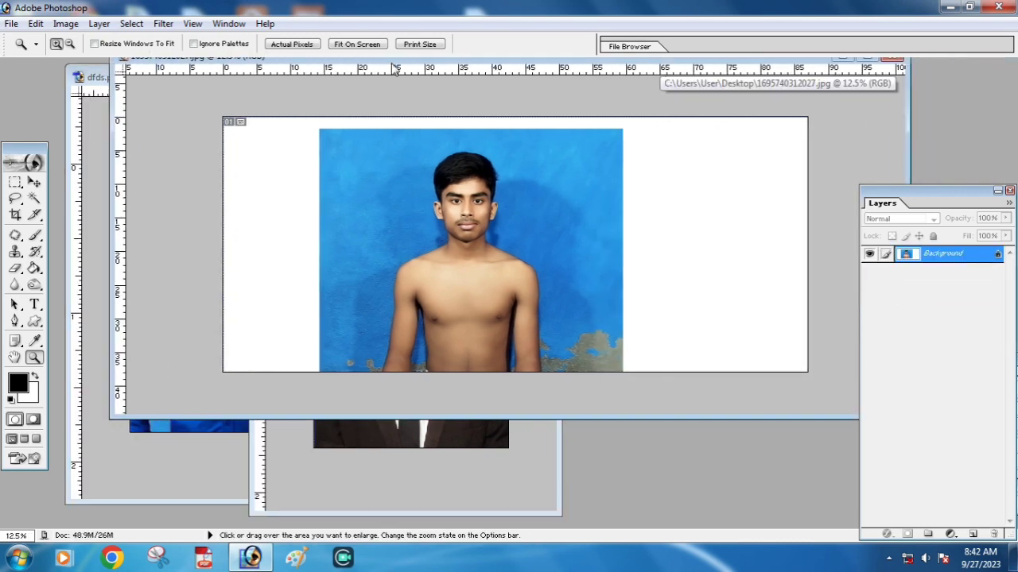